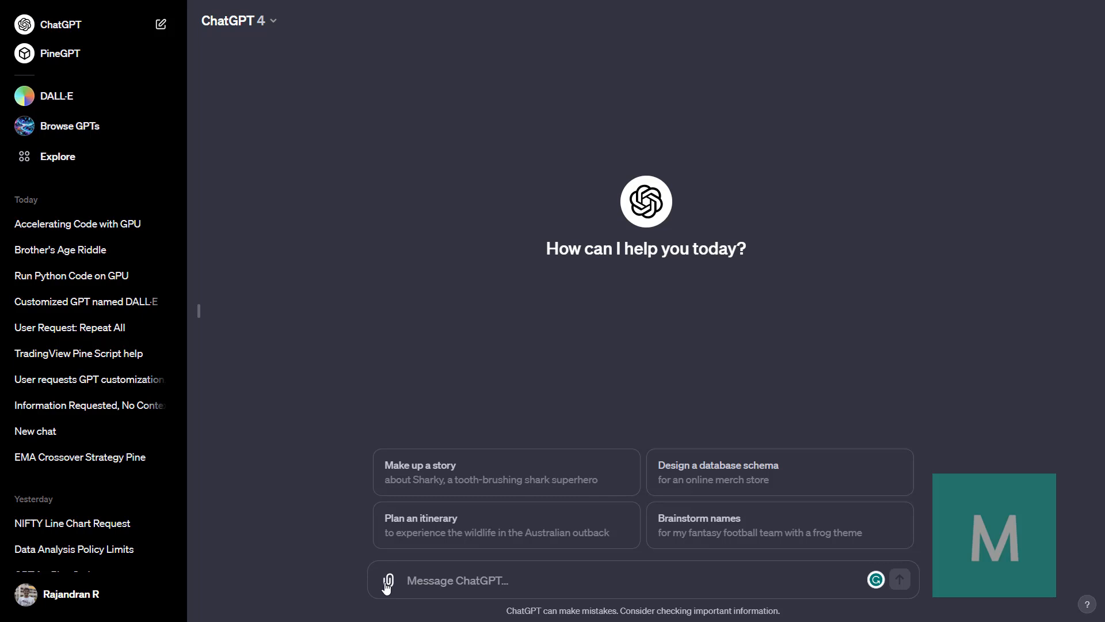
Step: Switch to the NIFTY_daily_data workbook in Excel and examine its date range from the first row to the last row
key(alt+Tab)
key(alt+Tab)
key(alt+Tab)
key(alt+Tab)
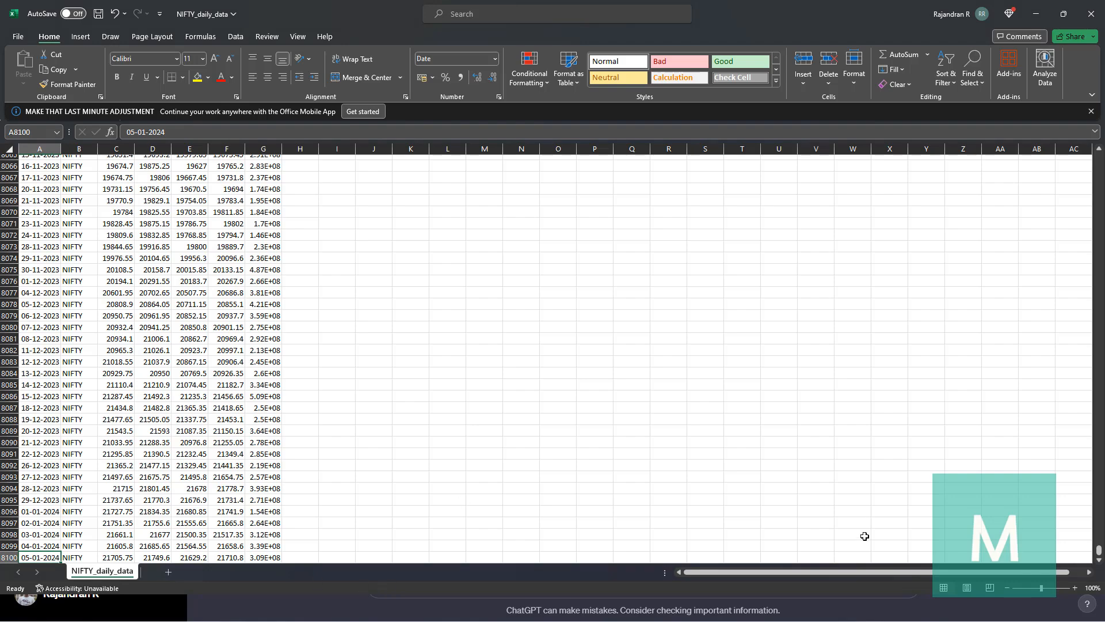
drag(1100, 550, 1099, 157)
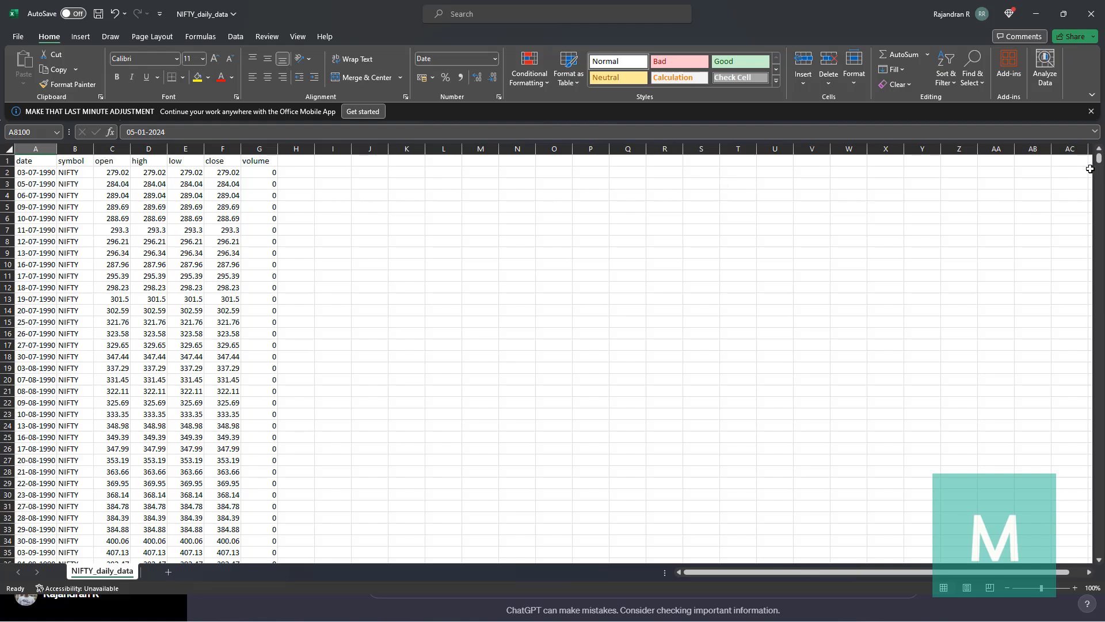
drag(1101, 158, 1099, 567)
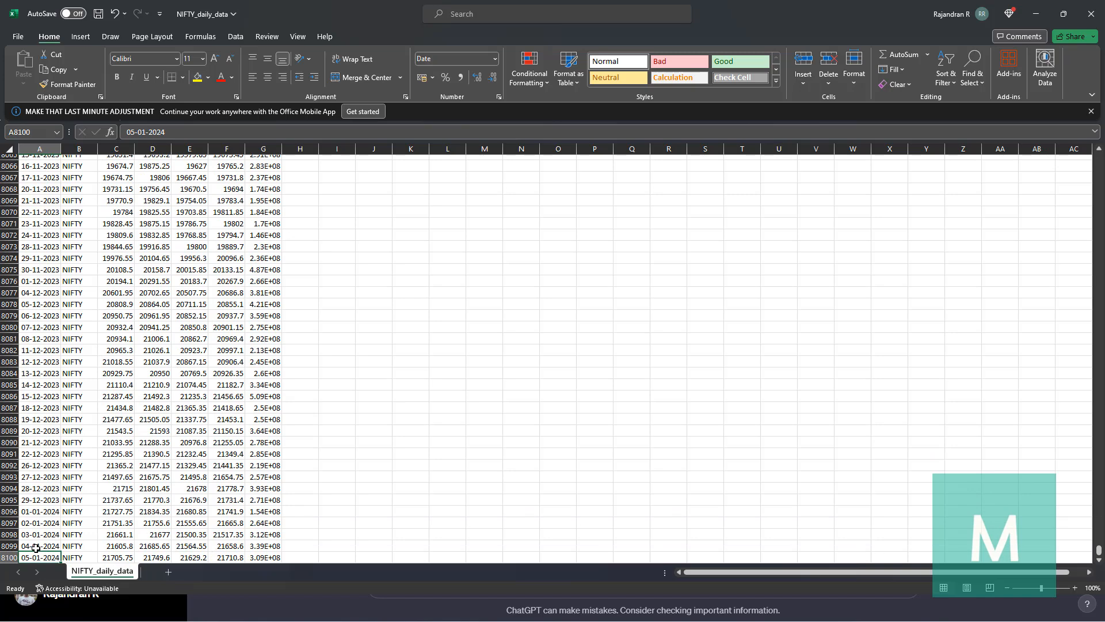
drag(29, 557, 274, 554)
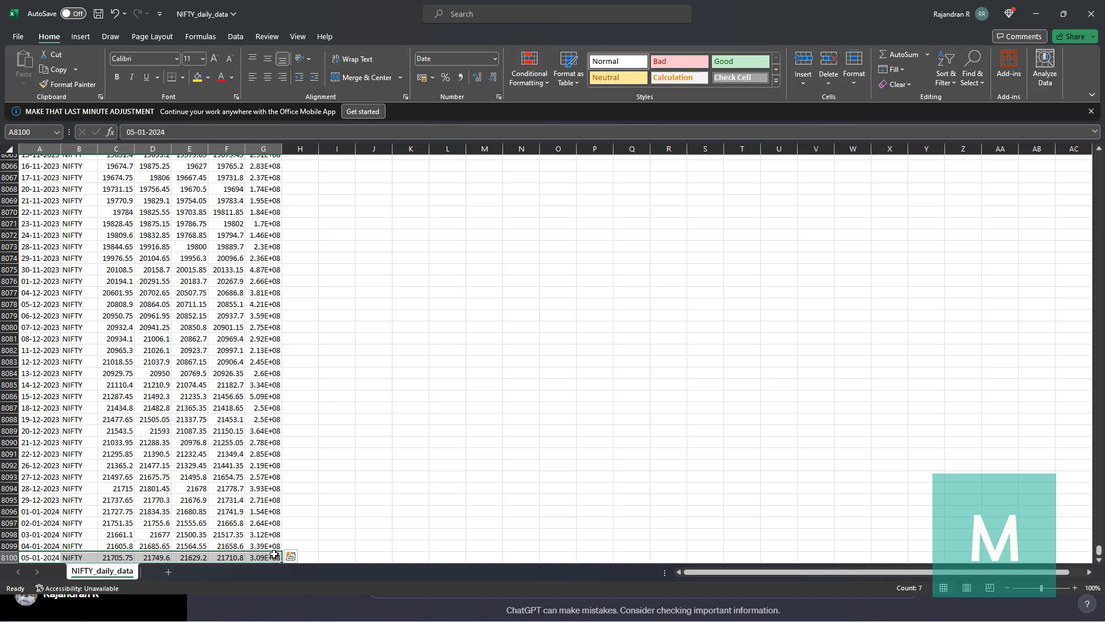
Step: Switch back to ChatGPT, attach the NIFTY_daily_data file from the Desktop and send "Plot the Line chart of the Close data"
key(alt+Tab)
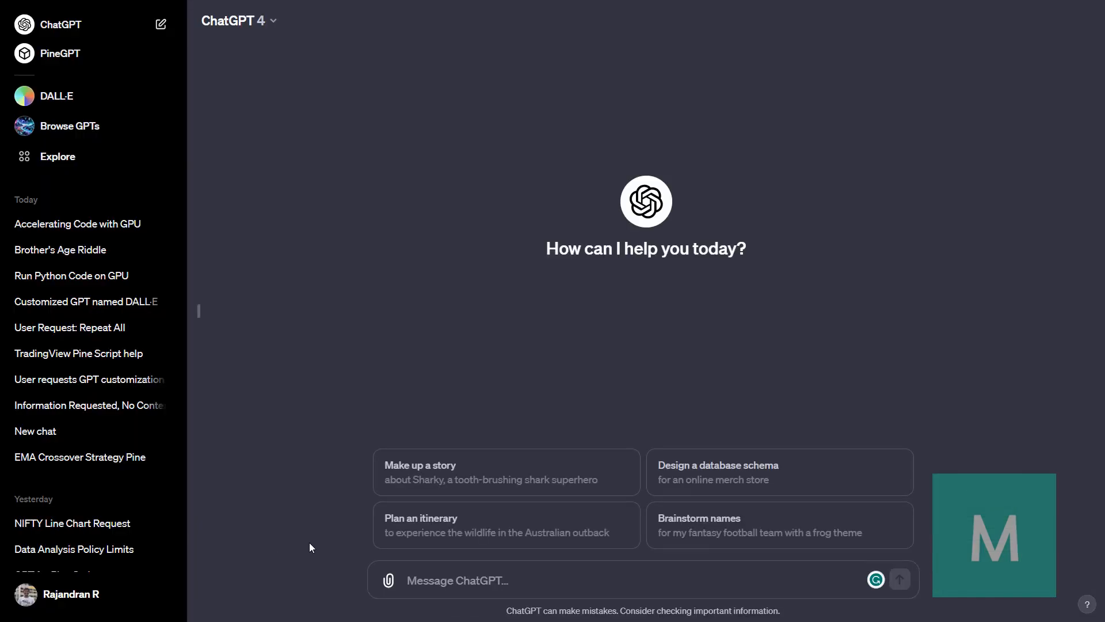
click(389, 580)
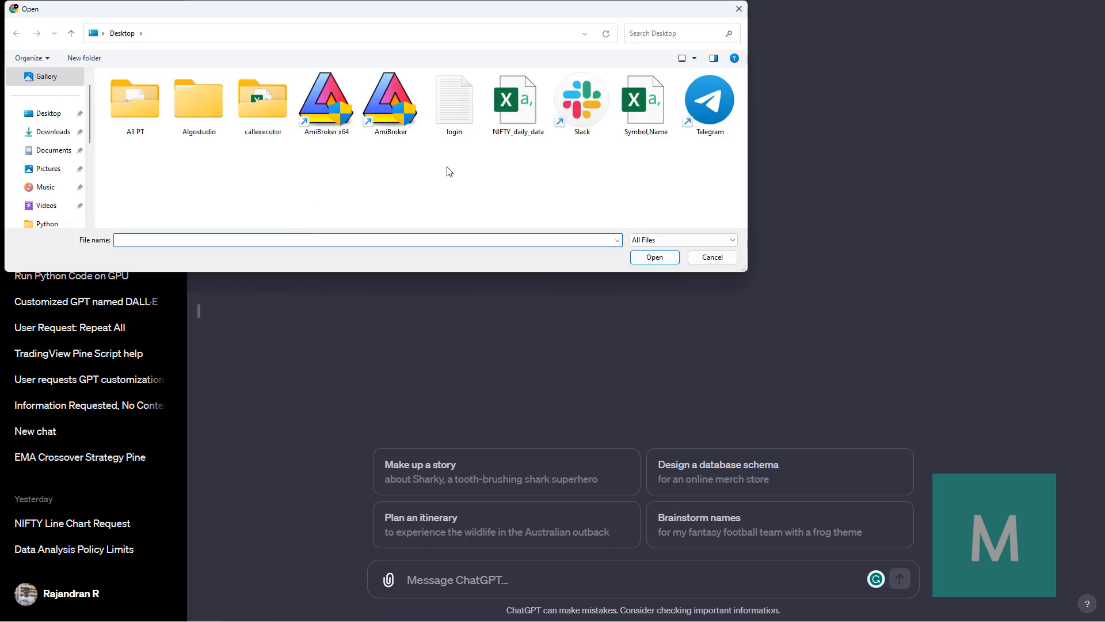
click(516, 101)
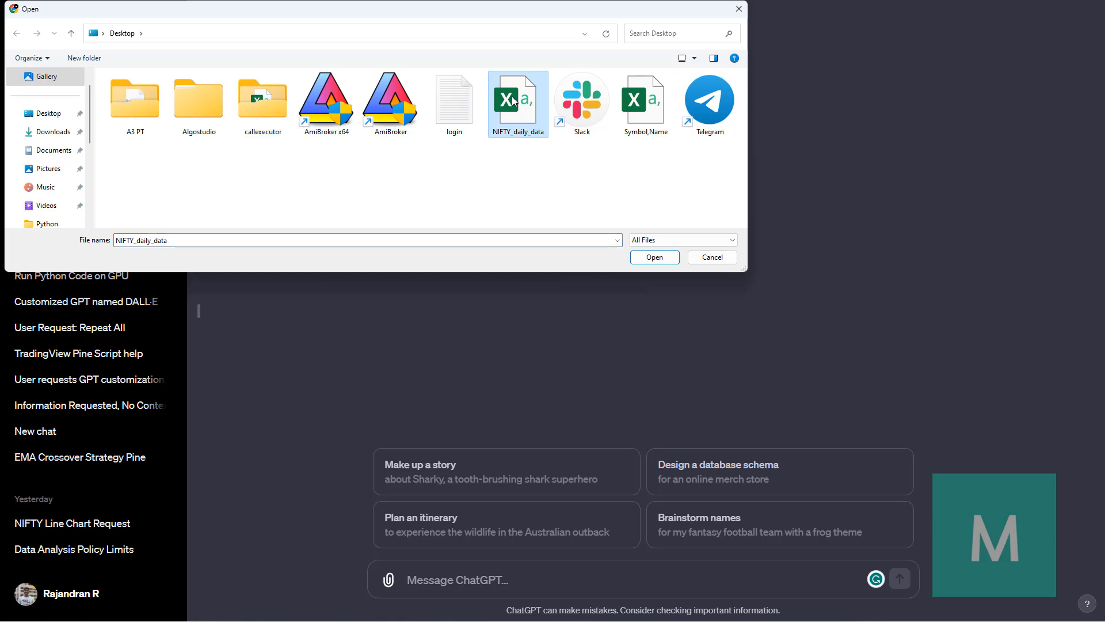
click(647, 257)
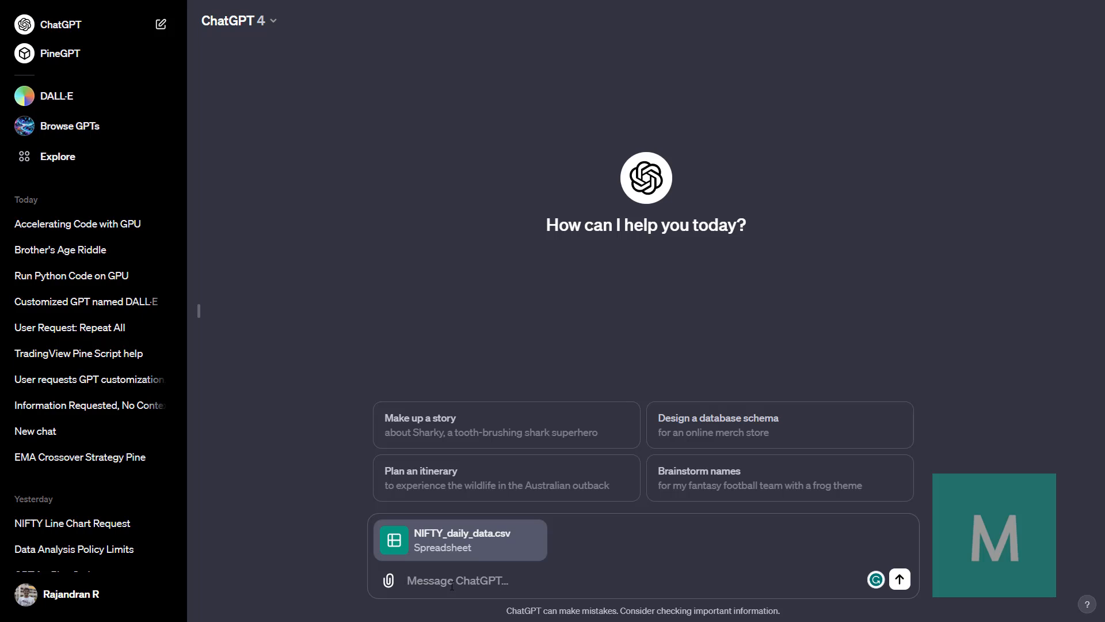
text(Plot the Line chart of the Close data)
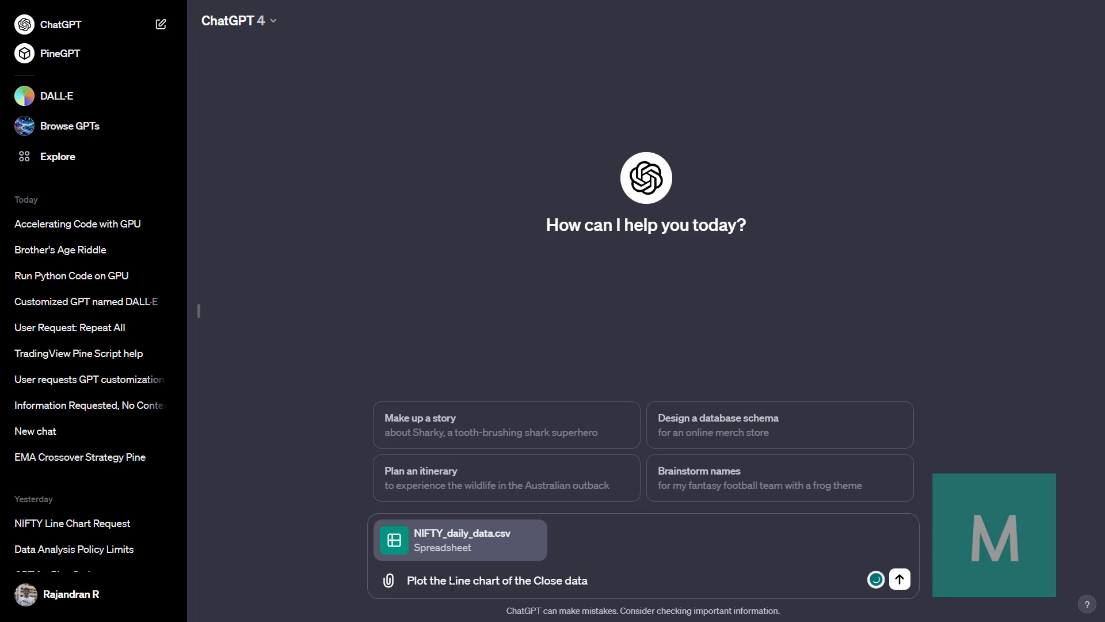
key(Return)
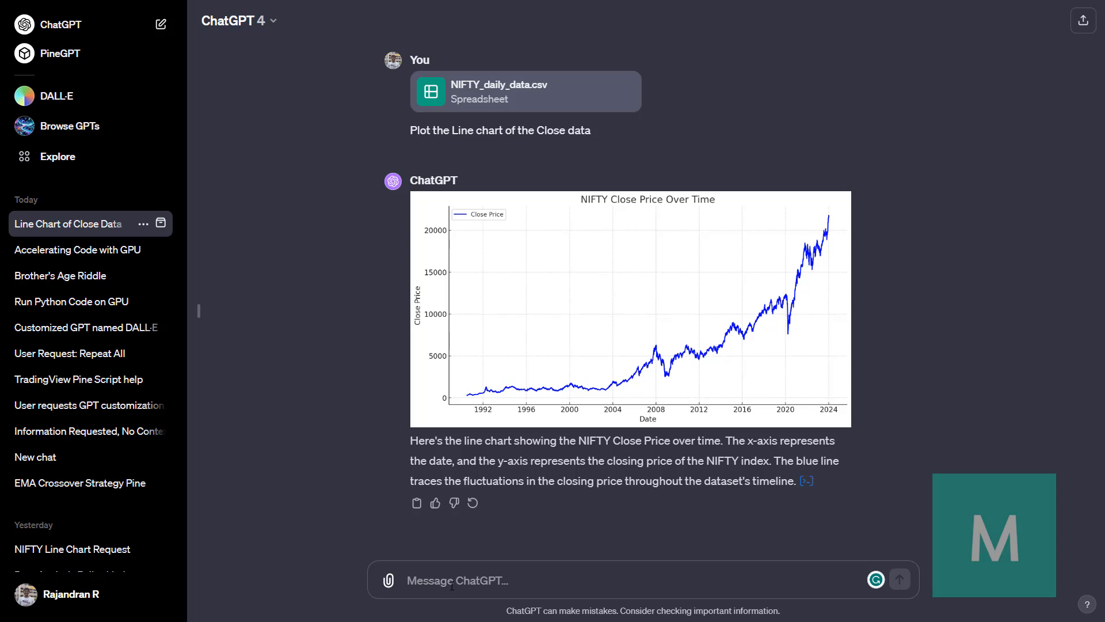
Step: Write the prompt lines "Plot the Line Chart" and "Plot the EMA10 and EMA20 in color green and color red"
text(M)
key(BackSpace)
text(Plo)
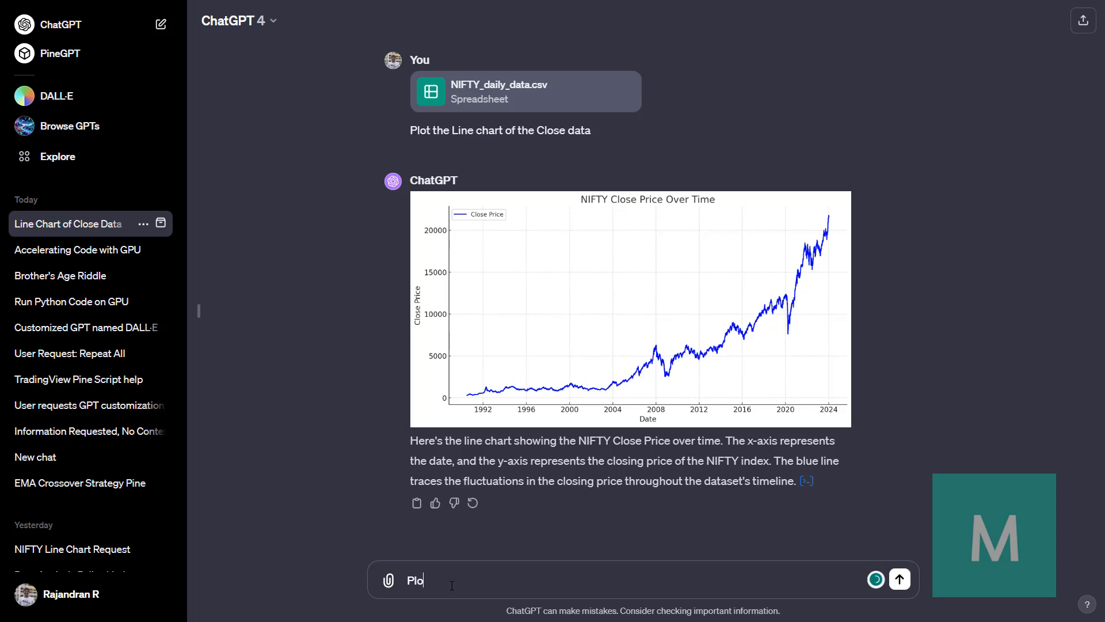
text(t the Line Chart)
key(shift+Return)
text(Plot the )
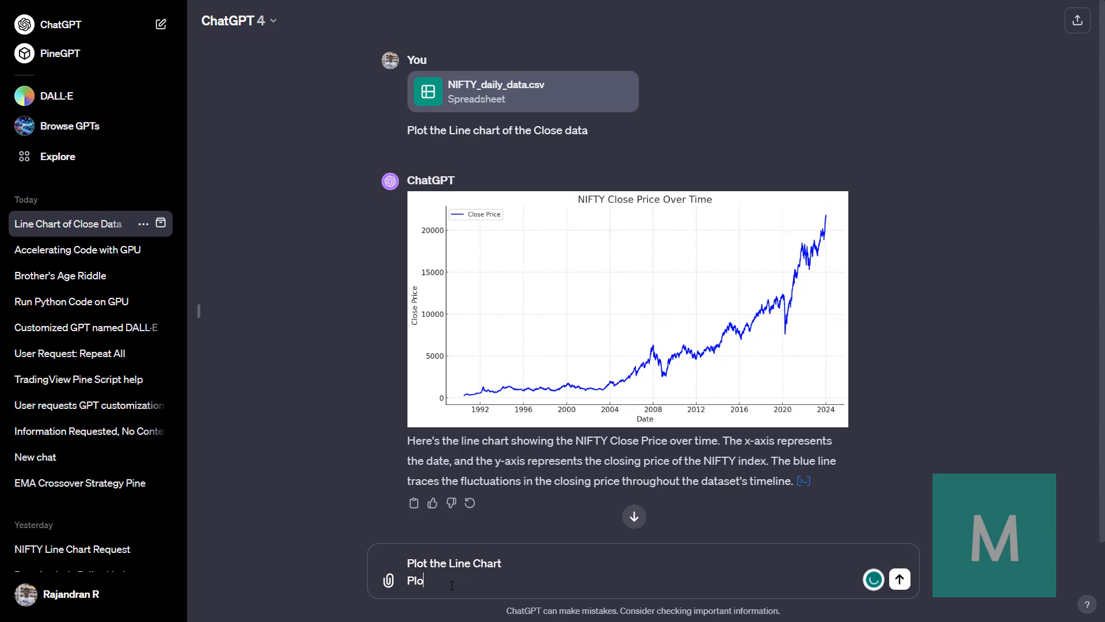
text(EMA10 and EMA20 in )
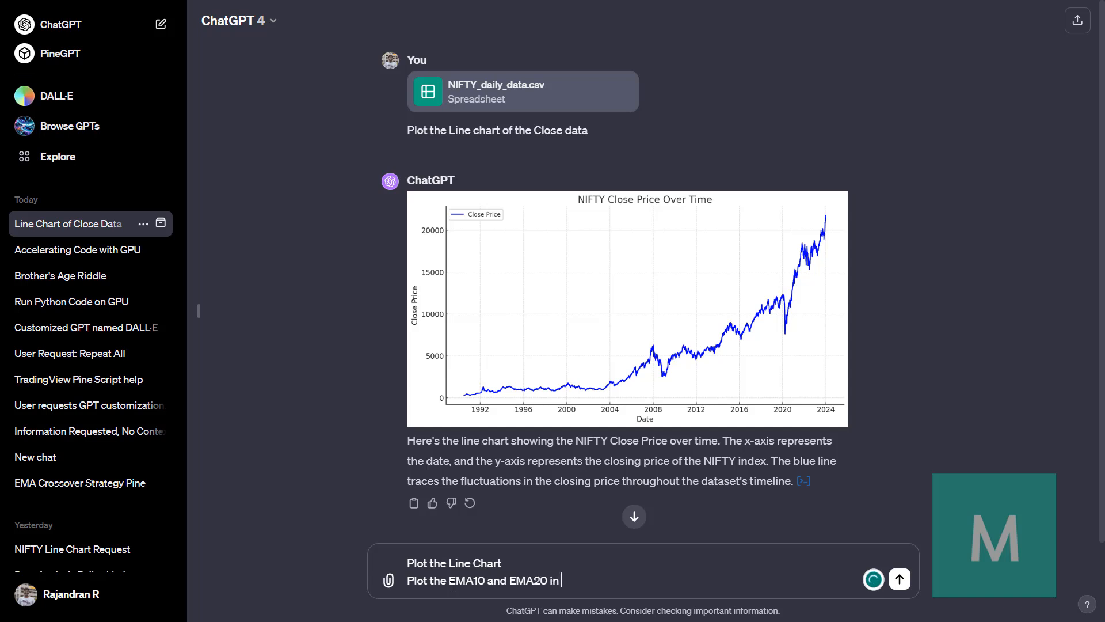
text(color bl)
key(BackSpace)
key(BackSpace)
text(green and color red)
Step: Add the lines "Plot the RSI14 value with red color" and "display the chart only from 2023 onwards", and send the prompt
key(shift+Return)
text(Plot)
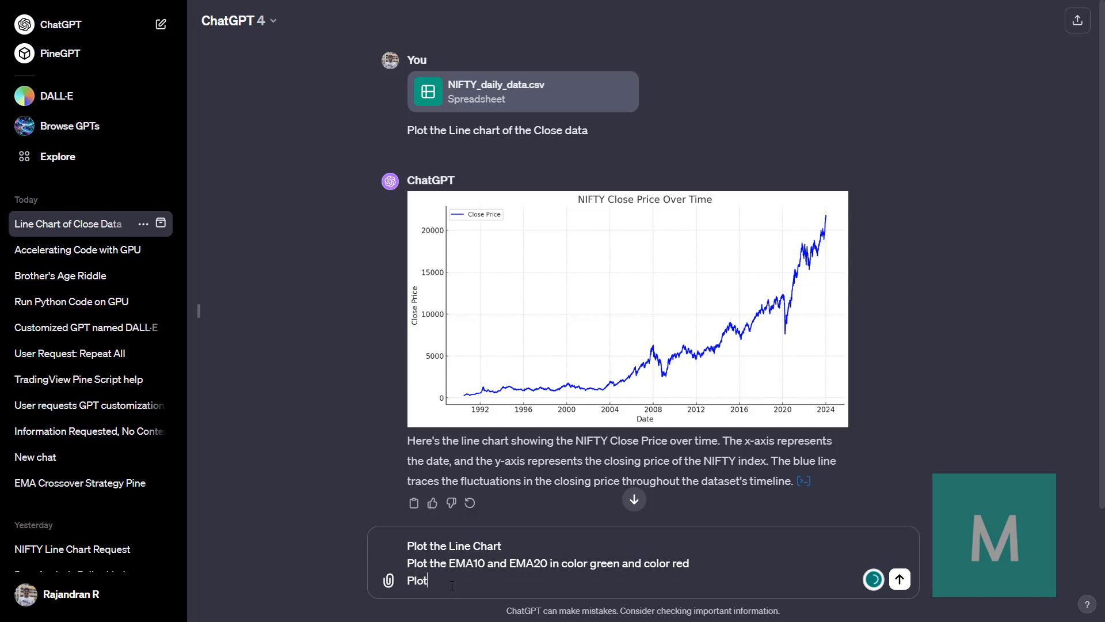
text( the RSI14 value with red color)
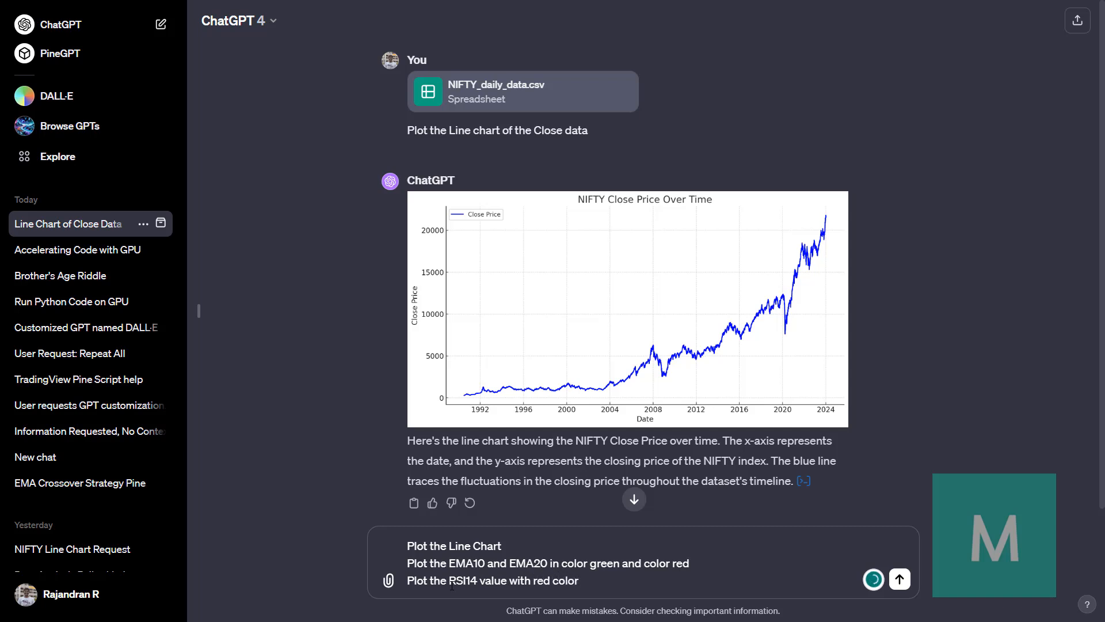
key(shift+Return)
text(display the chart only from 2023 onwr)
key(BackSpace)
text(ards)
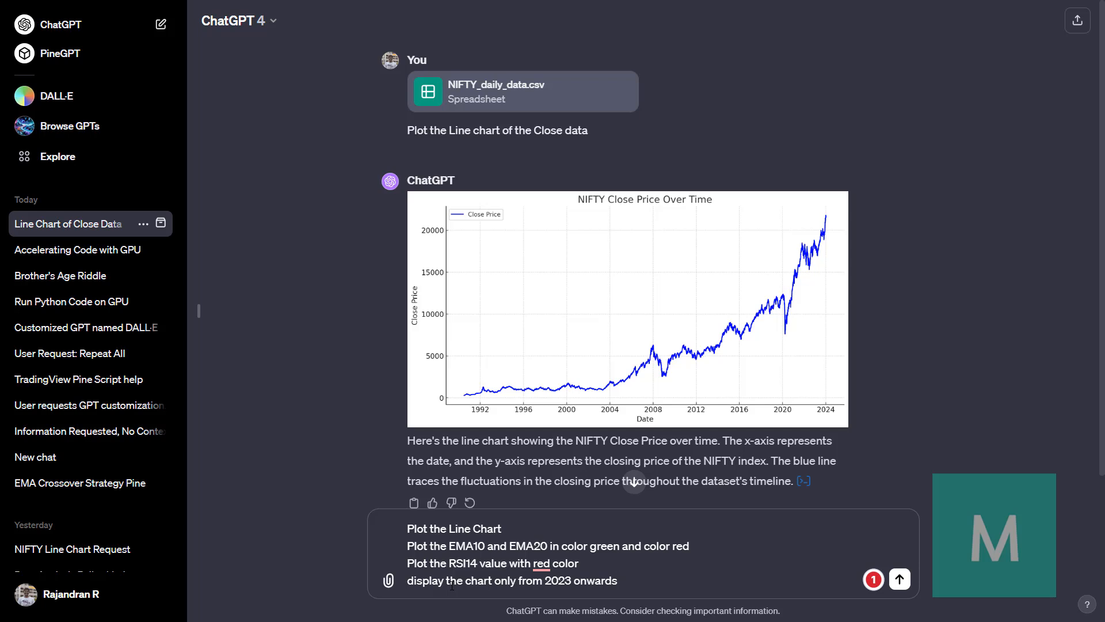
key(Return)
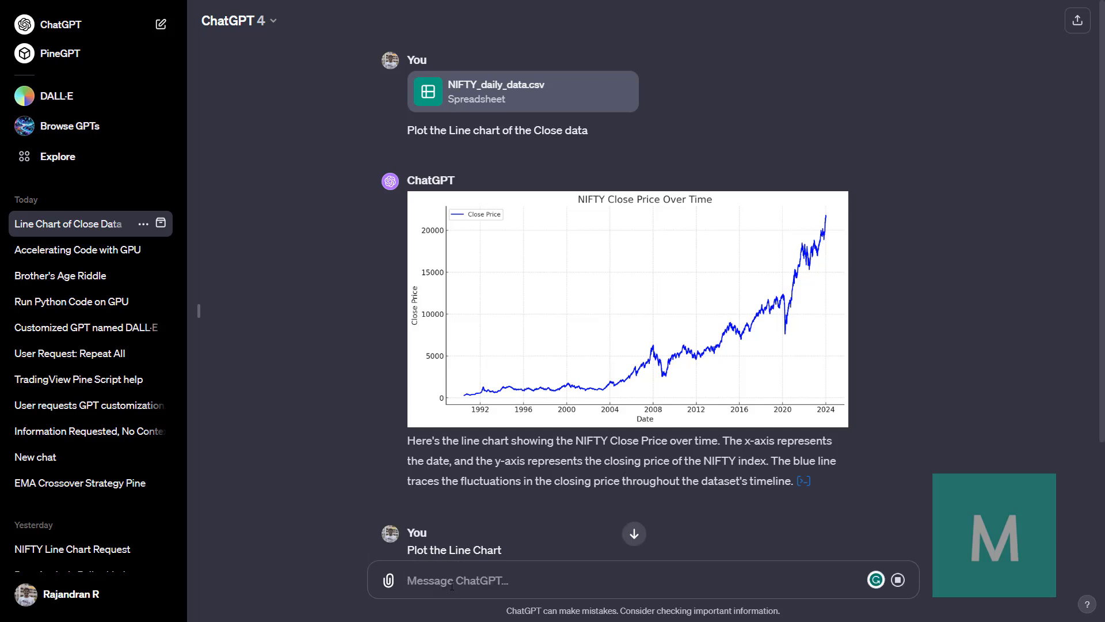
Step: Review the generated Python code and the resulting close price, EMA and RSI charts in the reply
click(636, 538)
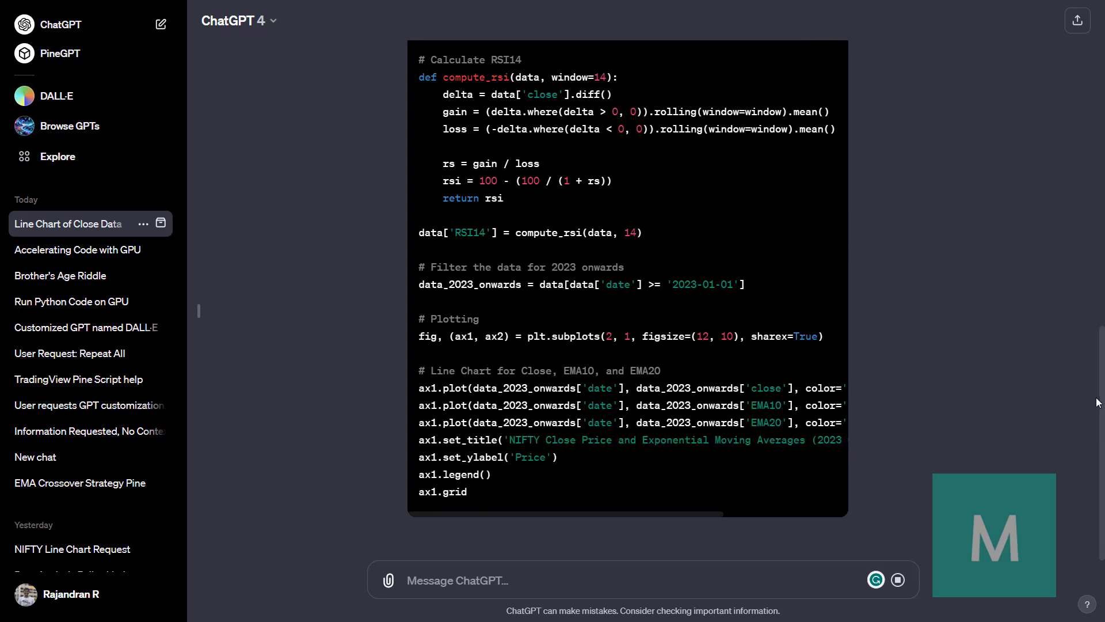
scroll(1102, 396, up, 6)
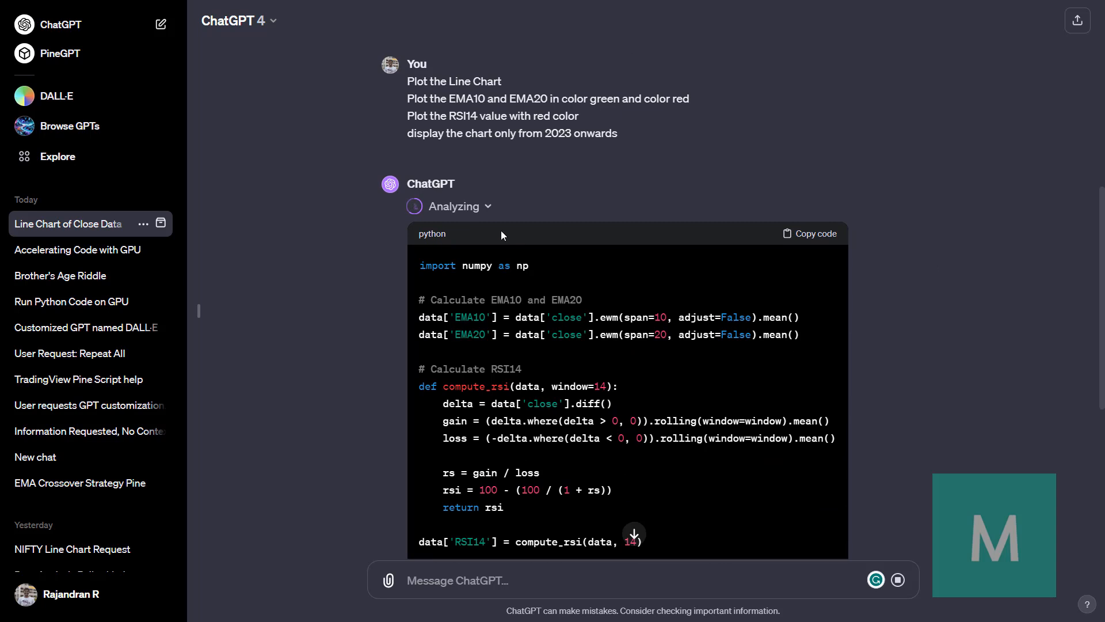
scroll(467, 213, up, 5)
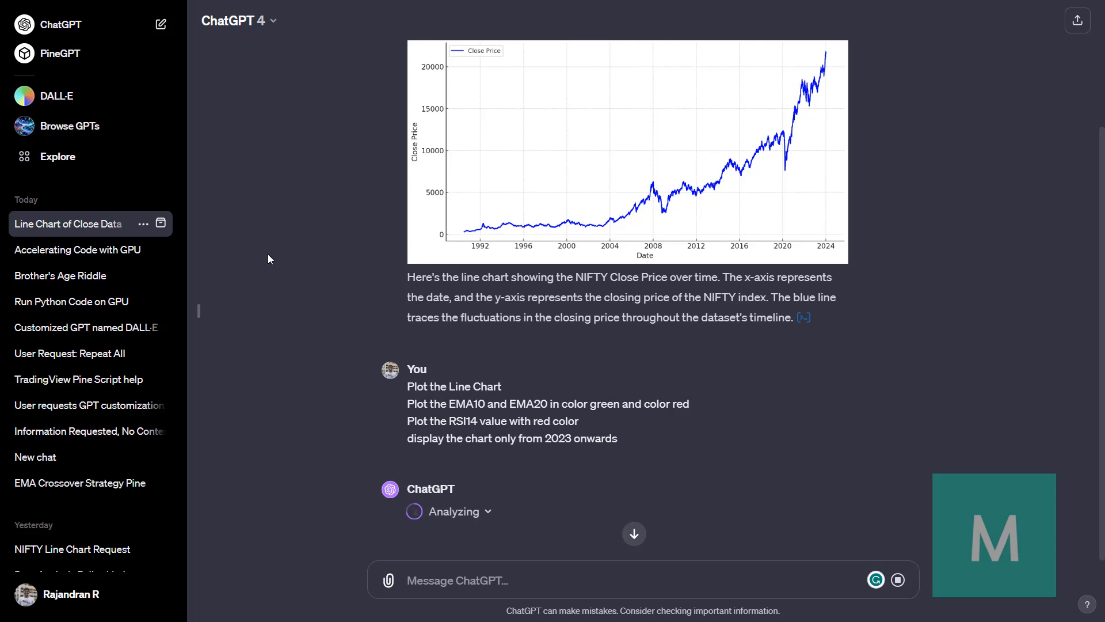
scroll(267, 254, down, 5)
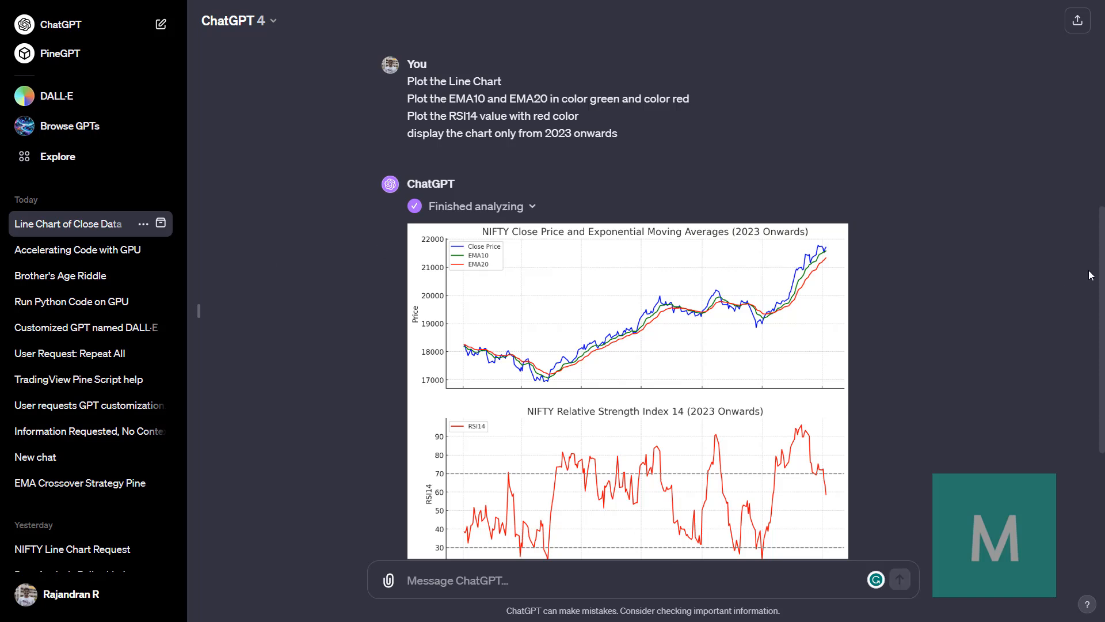
drag(1103, 265, 1102, 317)
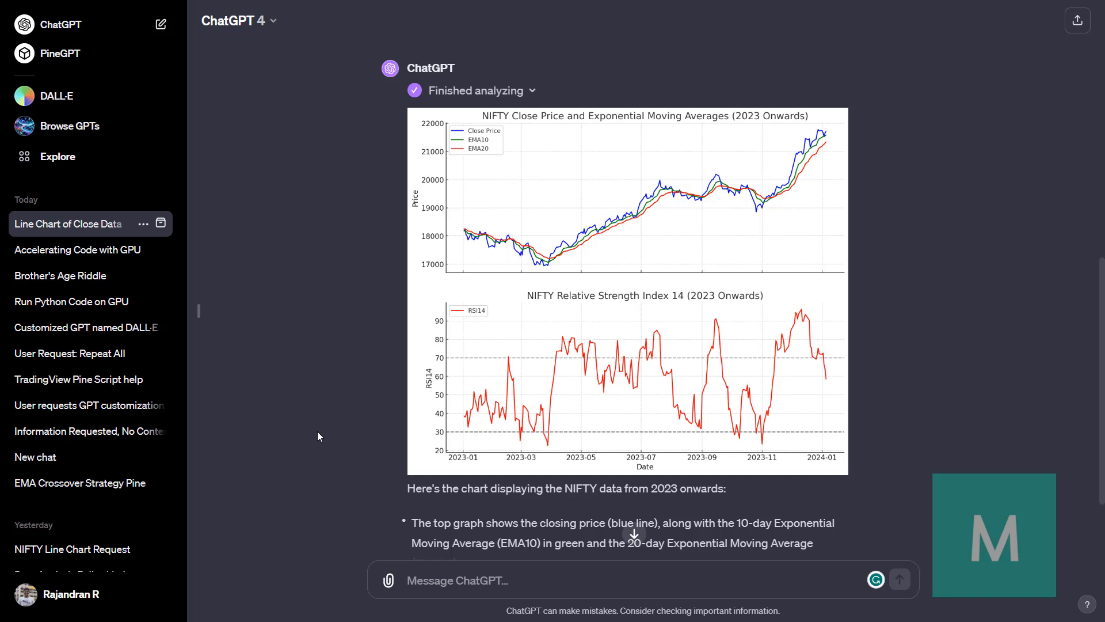
Step: Send the prompt "Plot the volume data for the last 200 days" and go to the newest reply
click(473, 570)
text(Go)
key(BackSpace)
key(BackSpace)
text(Plot the )
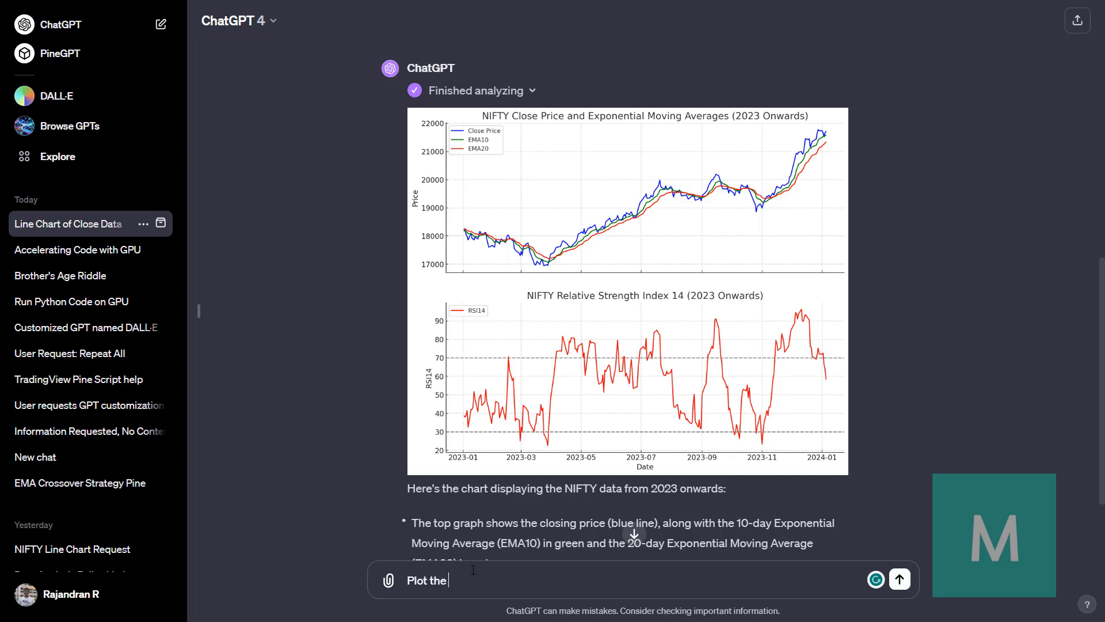
text(volume data for the last 200 a)
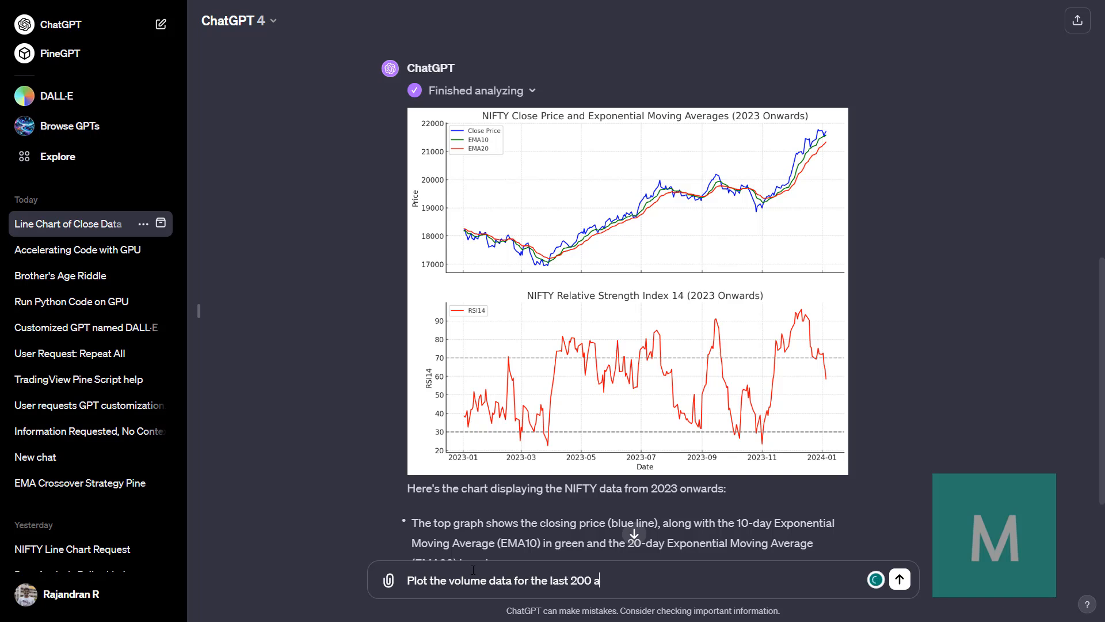
key(BackSpace)
text(days)
key(Return)
click(632, 535)
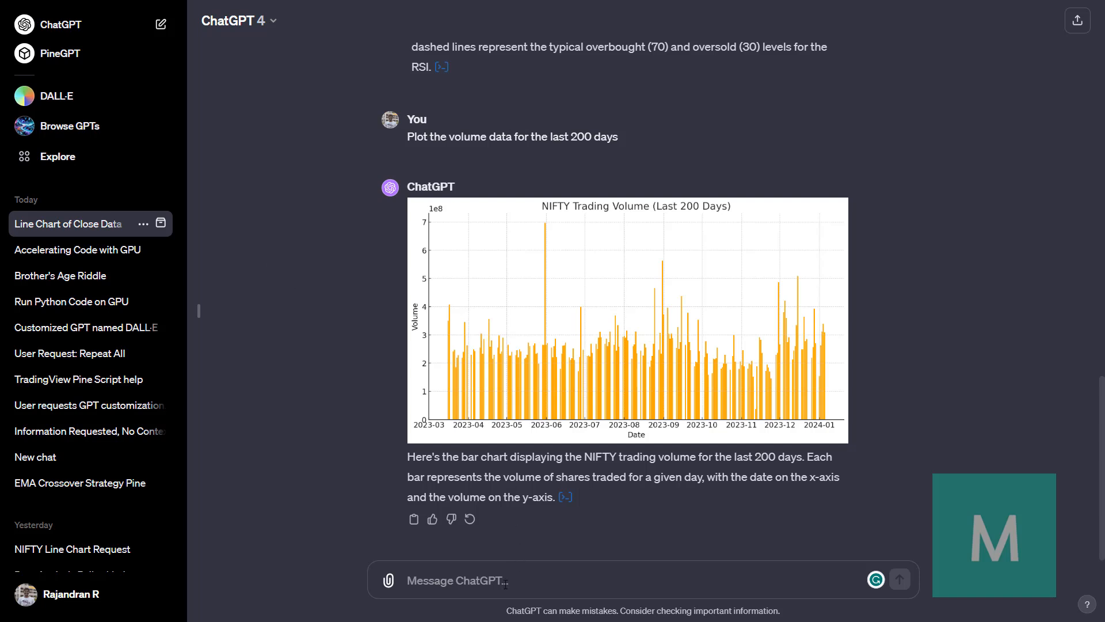
Step: Send the prompt "Provide me the January month returns for the year 2010 to 2023 in table format"
text(Proi)
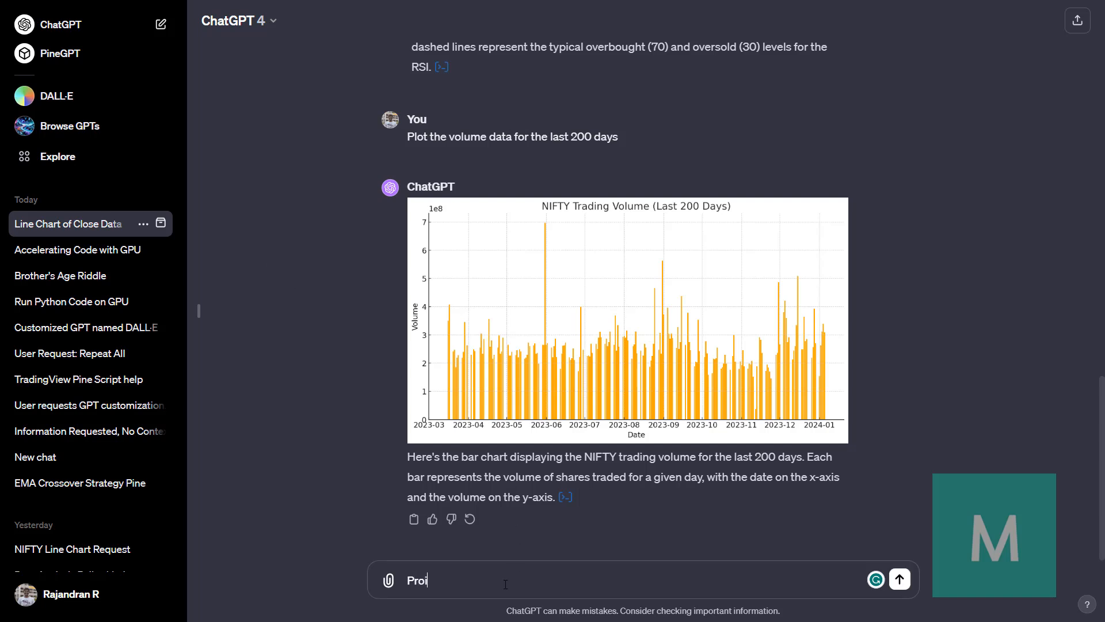
key(BackSpace)
text(vide me the Janua)
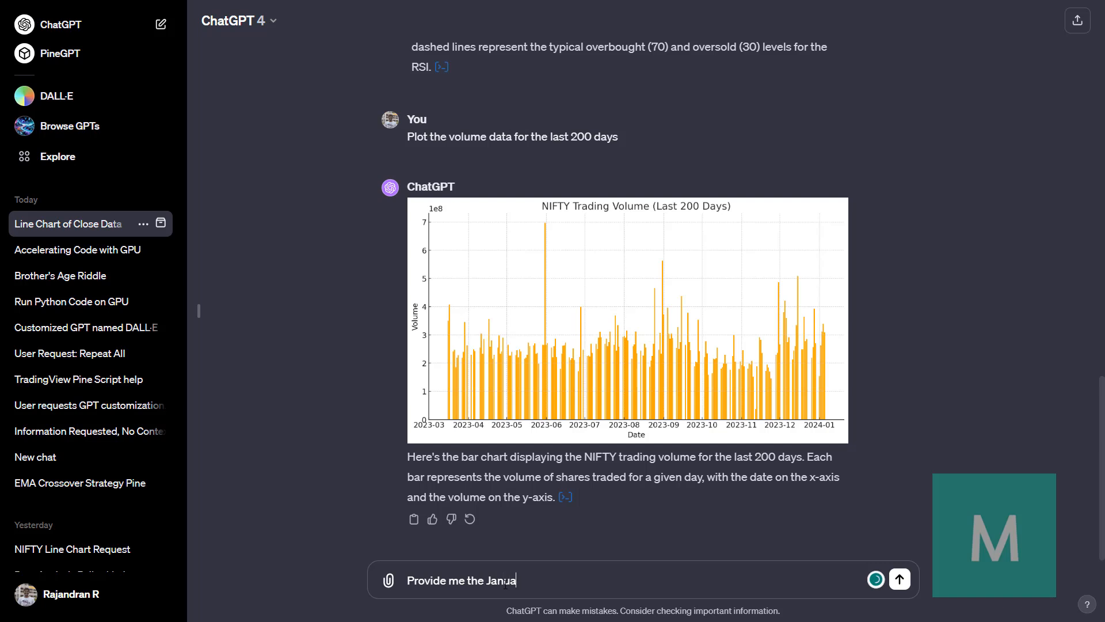
text(ry month returns for t)
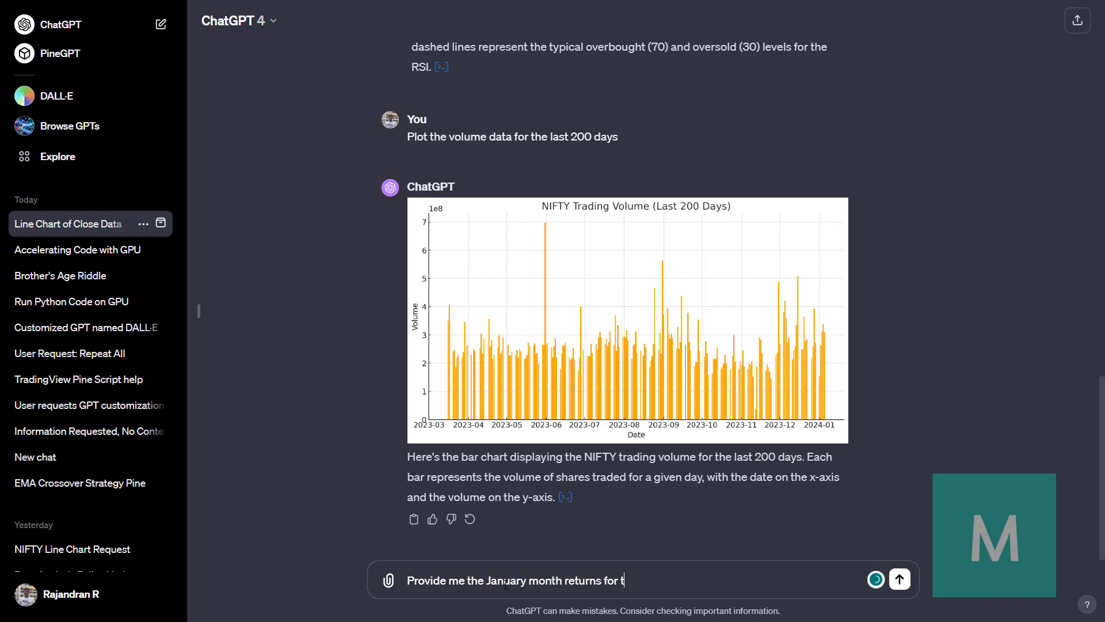
text(he year 2010 to 2023)
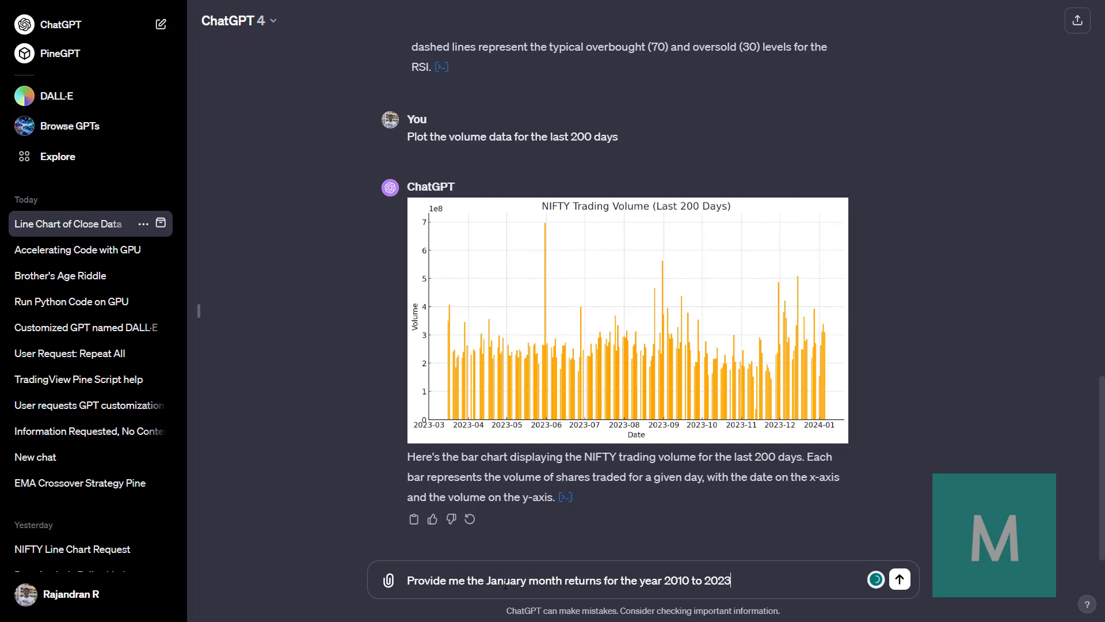
text( in table format)
key(Return)
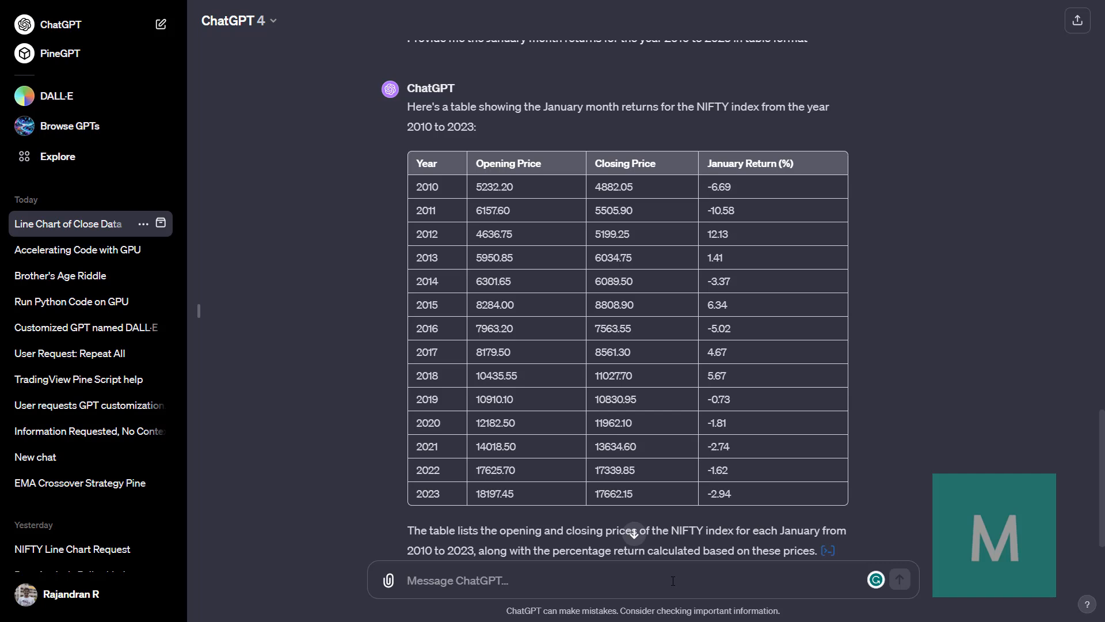
Step: Send the prompt "Provide seasonality metrics on top of January returns data" and view the listed metrics in the reply
text(Provide s)
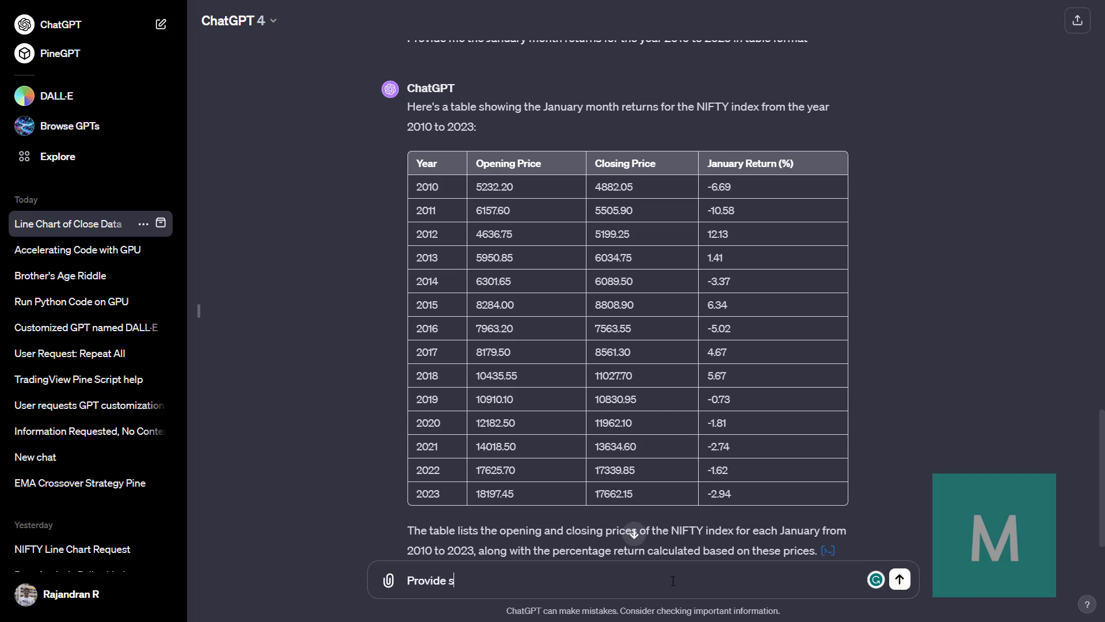
text(easonality metrics on t)
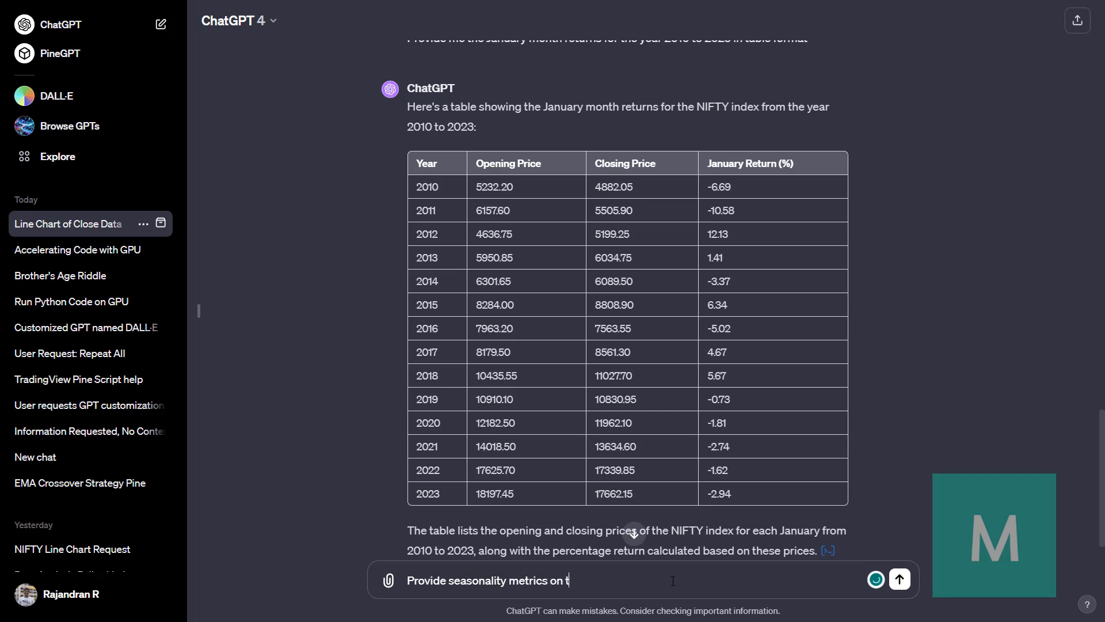
text(op of January returns data)
key(Return)
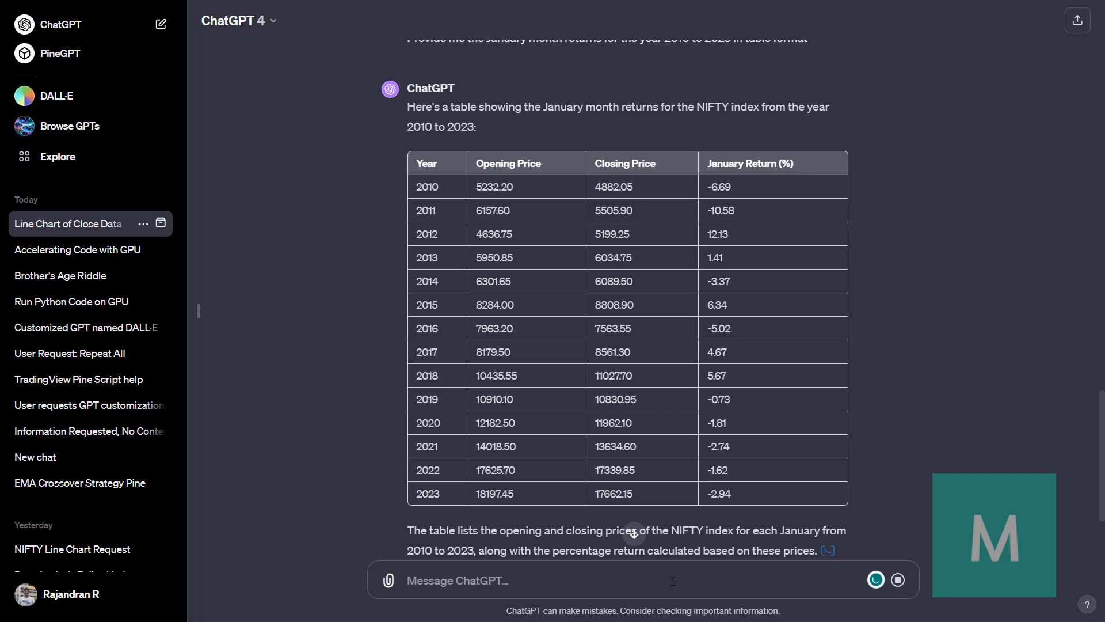
click(635, 534)
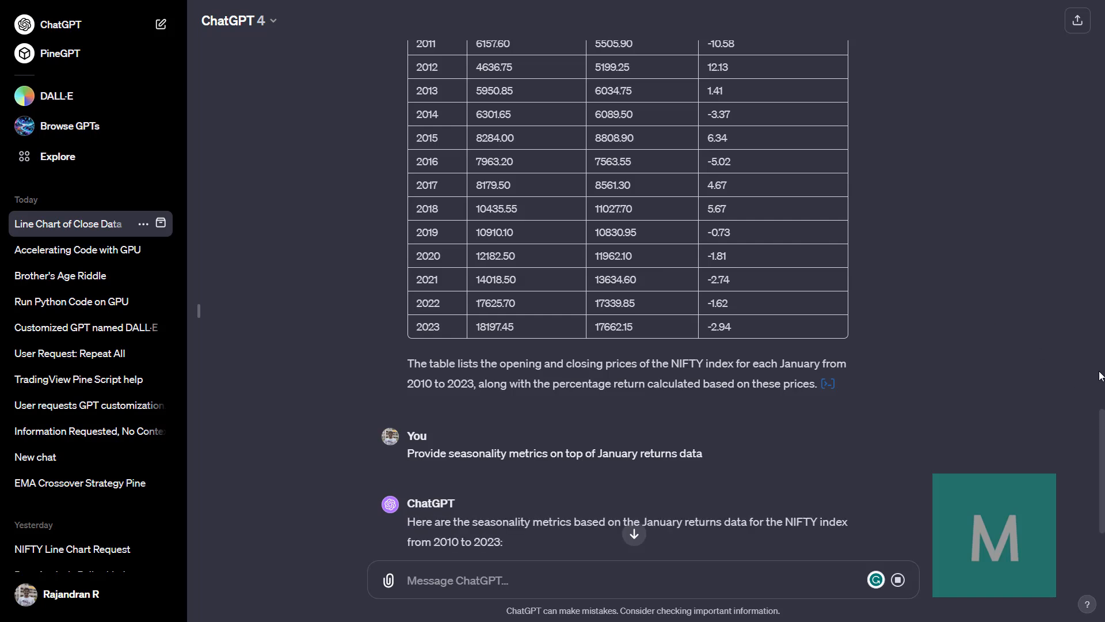
scroll(1100, 506, down, 4)
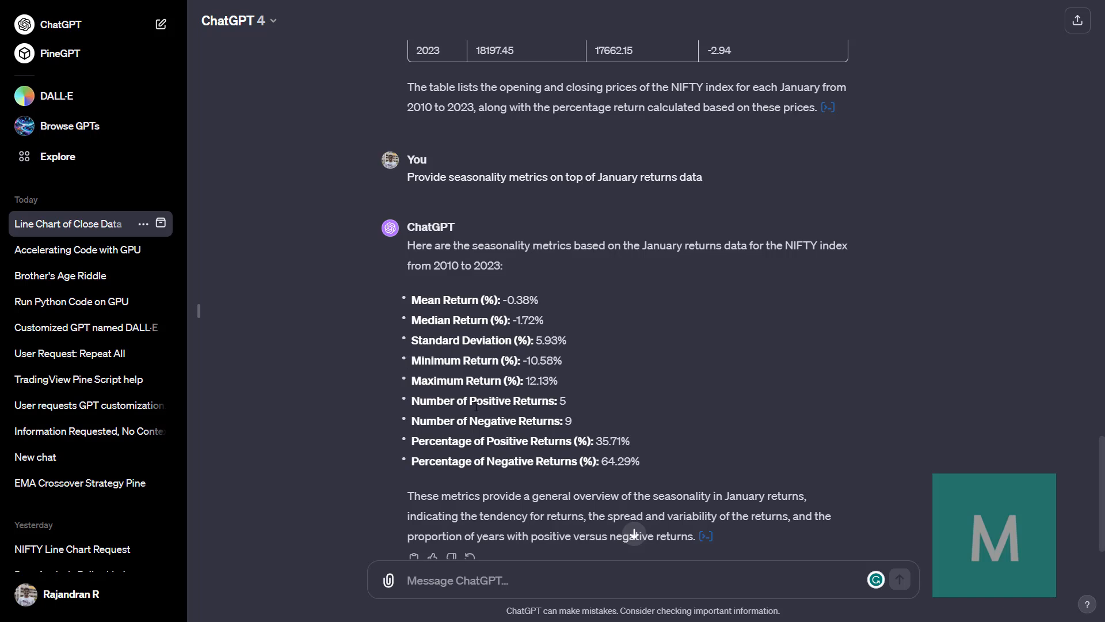
Step: Review the numbers and percentages of positive and negative returns in the January seasonality metrics
drag(425, 407, 547, 413)
click(585, 420)
drag(412, 443, 633, 443)
drag(426, 461, 657, 465)
click(658, 464)
Step: Begin a new prompt with the line "Perform Machine Learning using Linear Regression", without sending it
text(Perform )
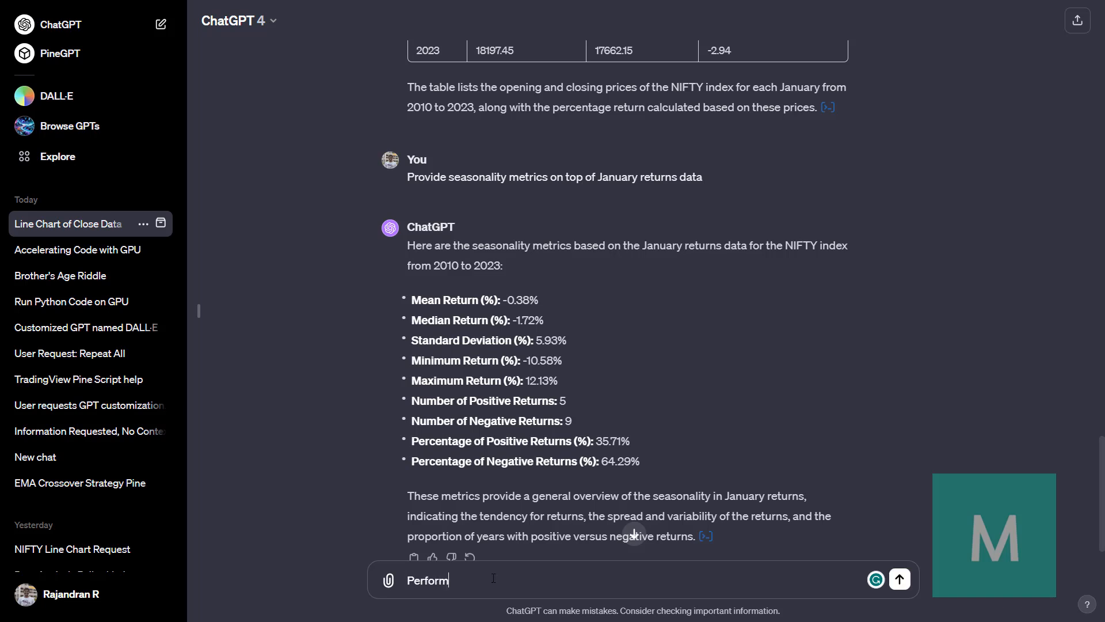
text(Machine Learning )
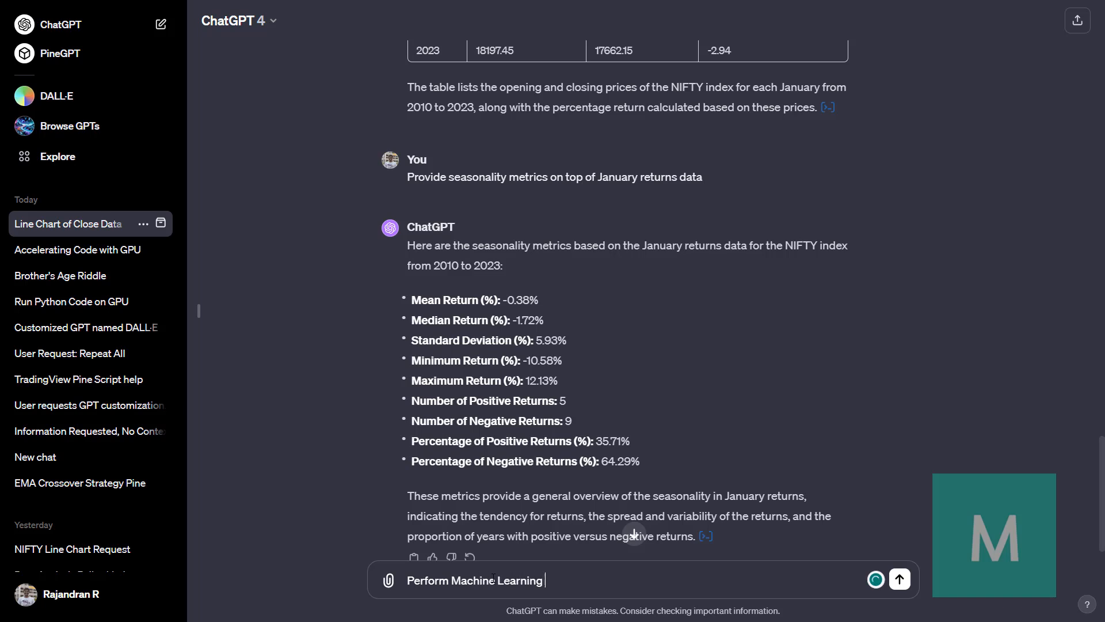
text(using Linear)
text(Regression)
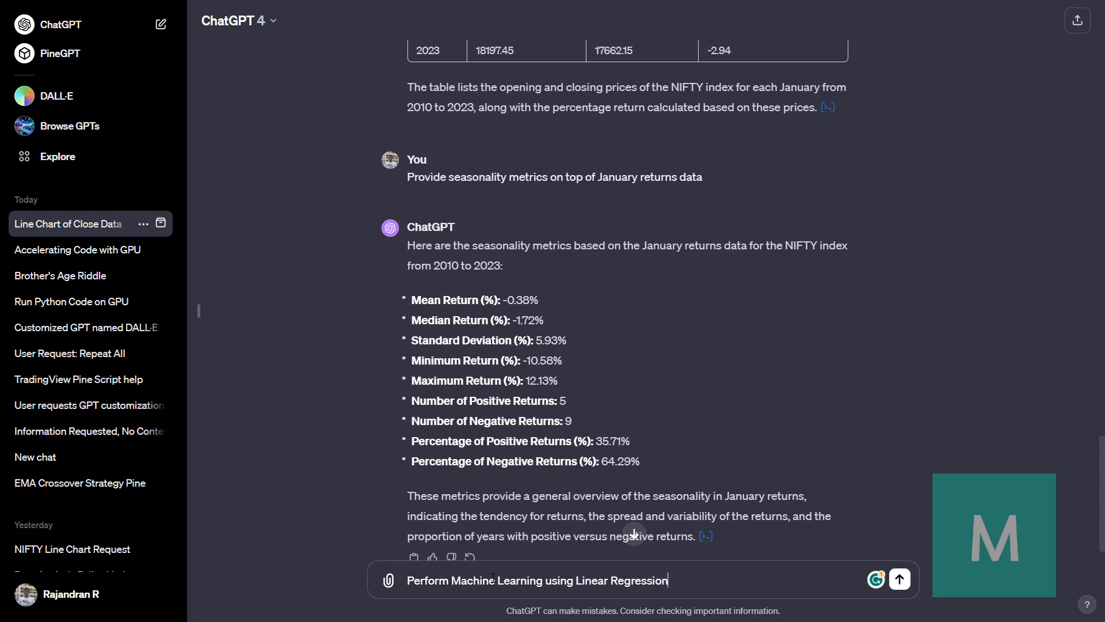
text( and)
key(BackSpace)
key(BackSpace)
key(BackSpace)
key(BackSpace)
key(shift+Return)
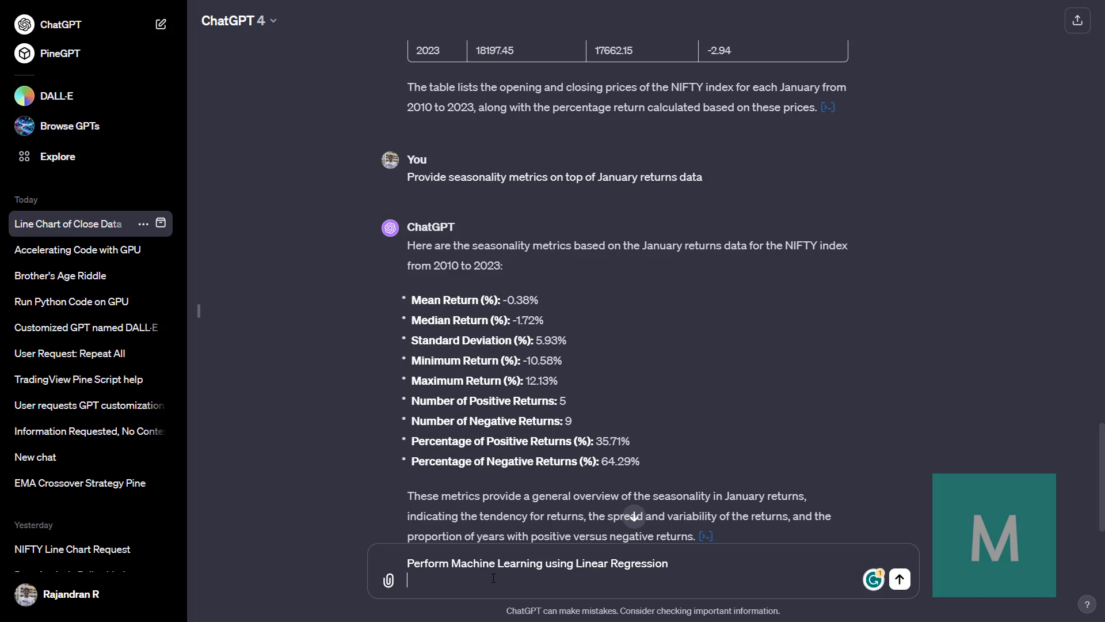
Step: Add the prompt lines "Features - EMA10, EMA20, RSI14, Yesterdays Close" and "Target - Predict the next day close"
text(Features - EMA10,)
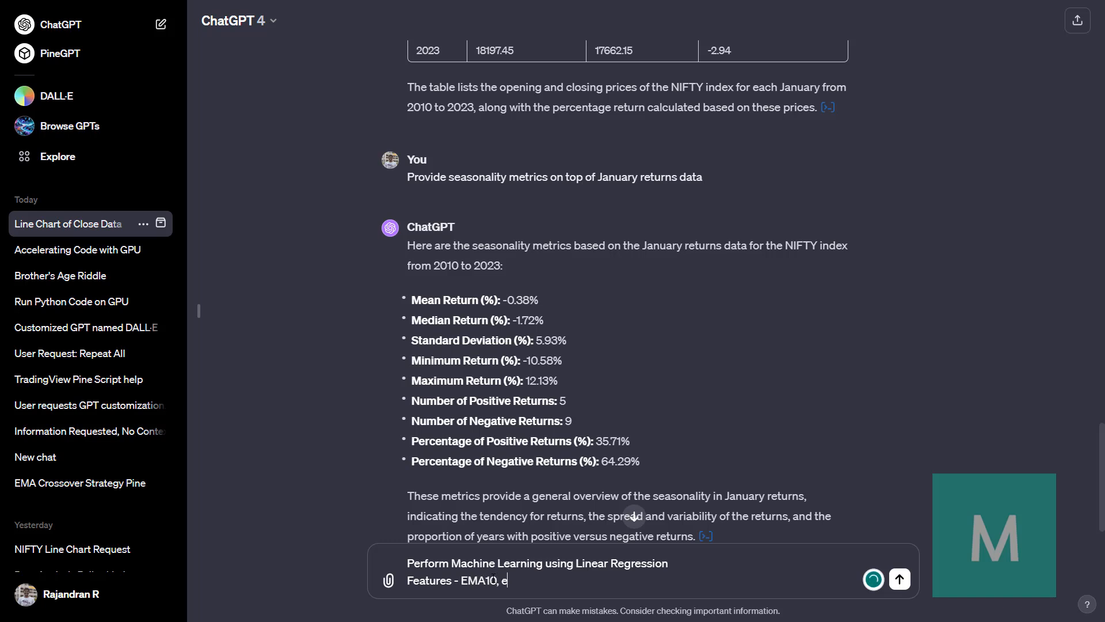
text( EMA20, RSI14, Yesterdays Close)
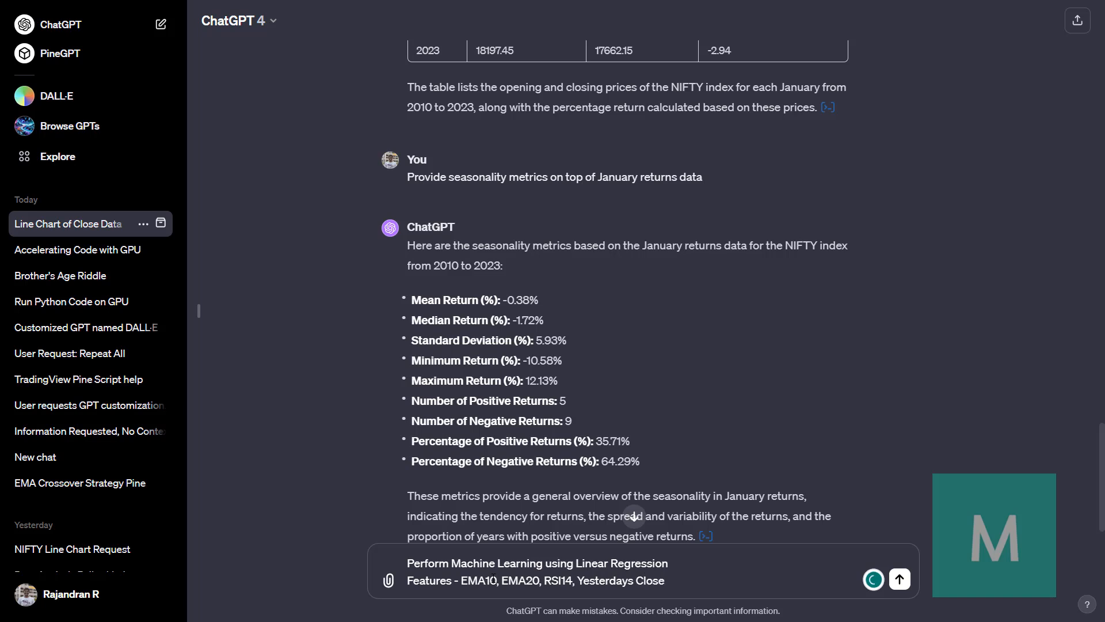
key(shift+Return)
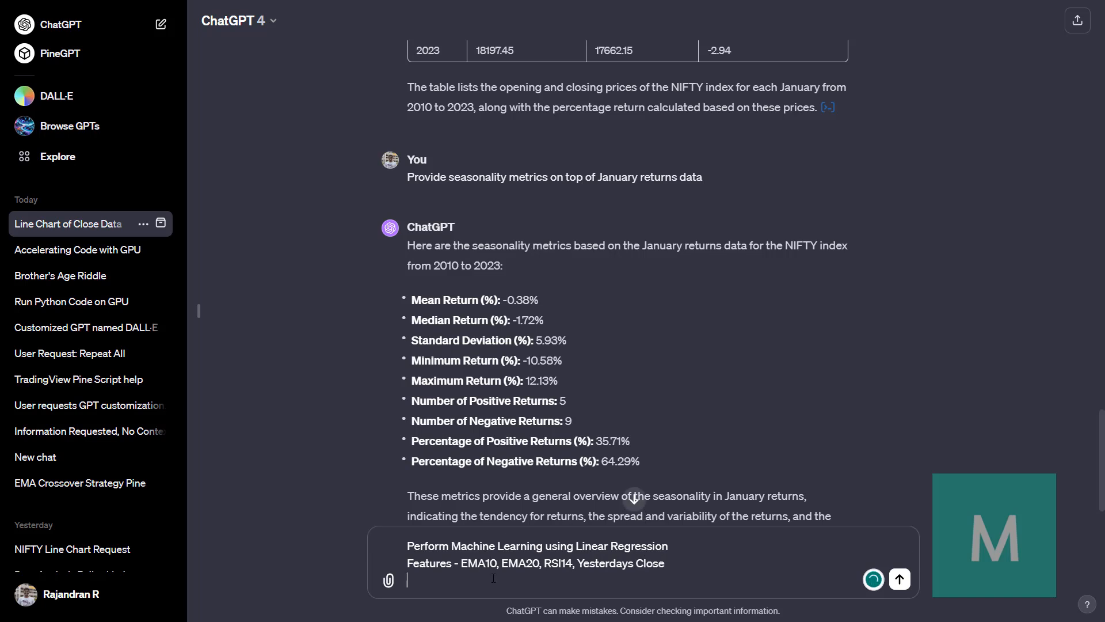
text(Target - Predict the next day close)
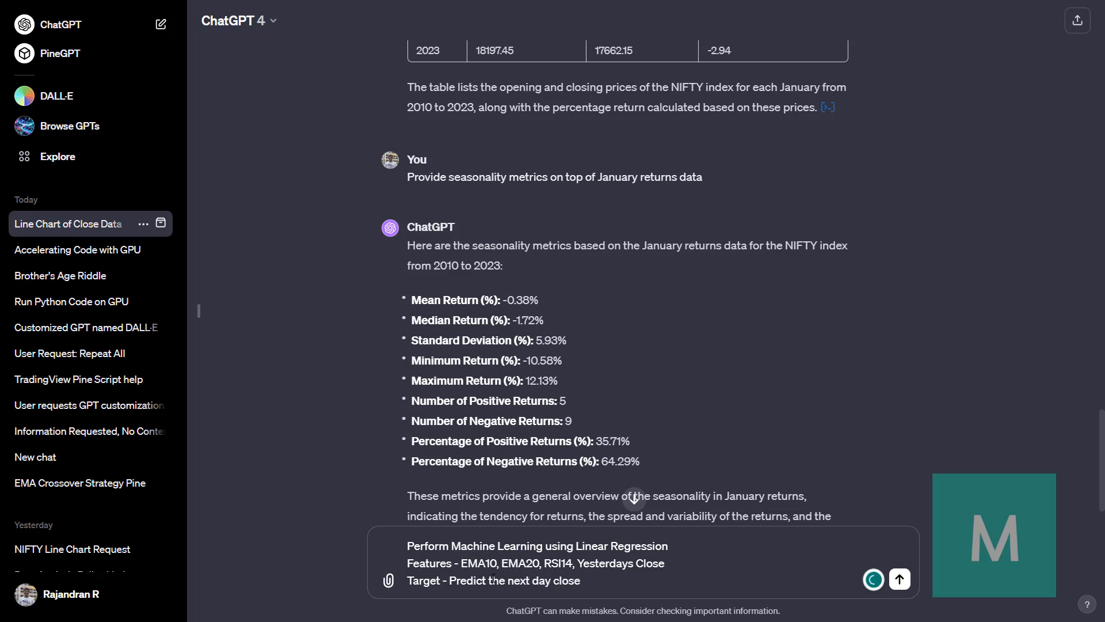
key(shift+Return)
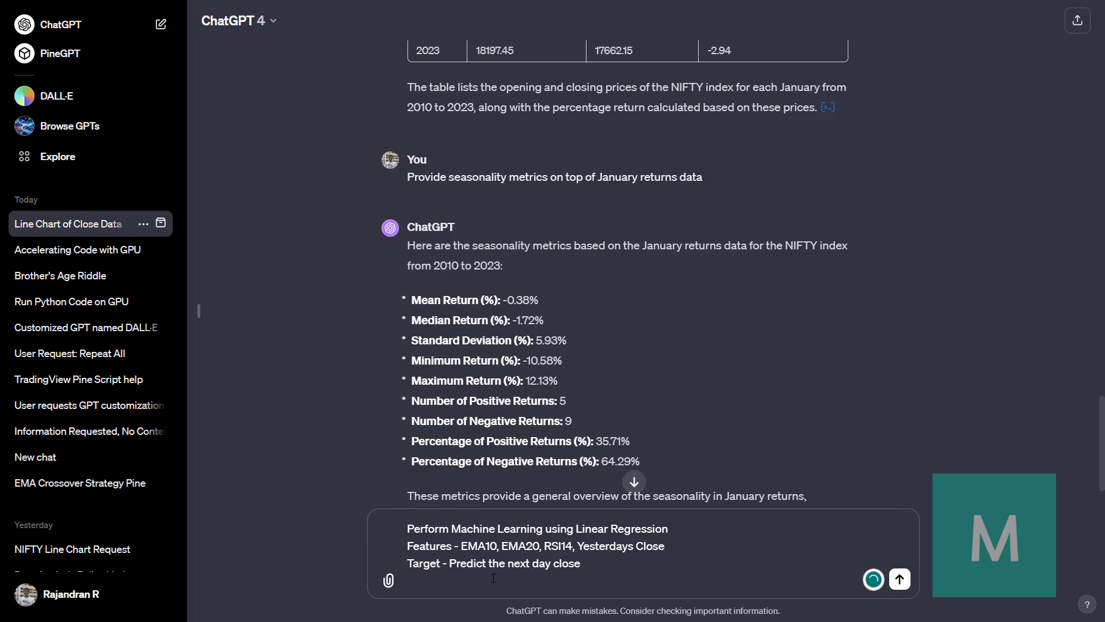
Step: Add the final line "Print the Perforamance Metrix of the ML Model" and send the prompt
text(Print the)
text(Perforance)
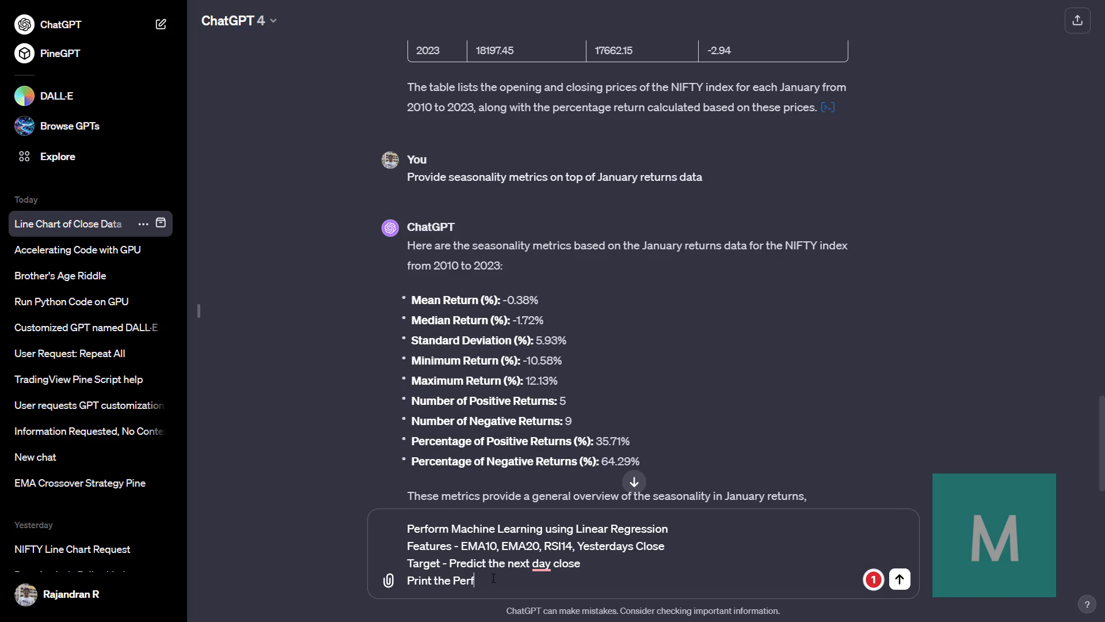
key(BackSpace)
key(BackSpace)
key(BackSpace)
text(mance Metrix)
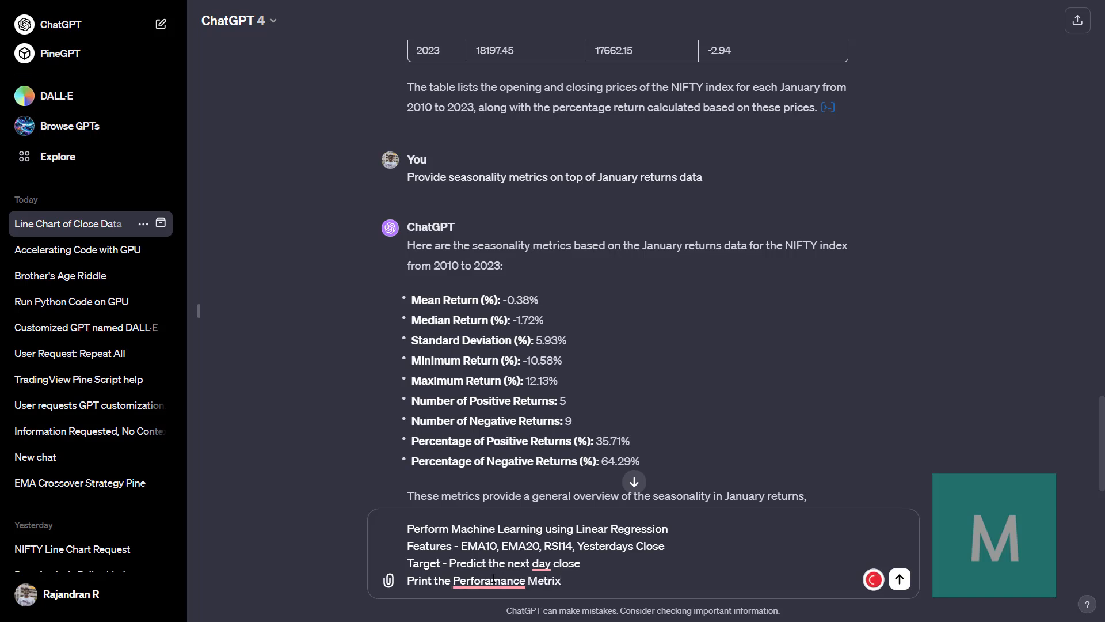
text( of the ML Model)
key(Return)
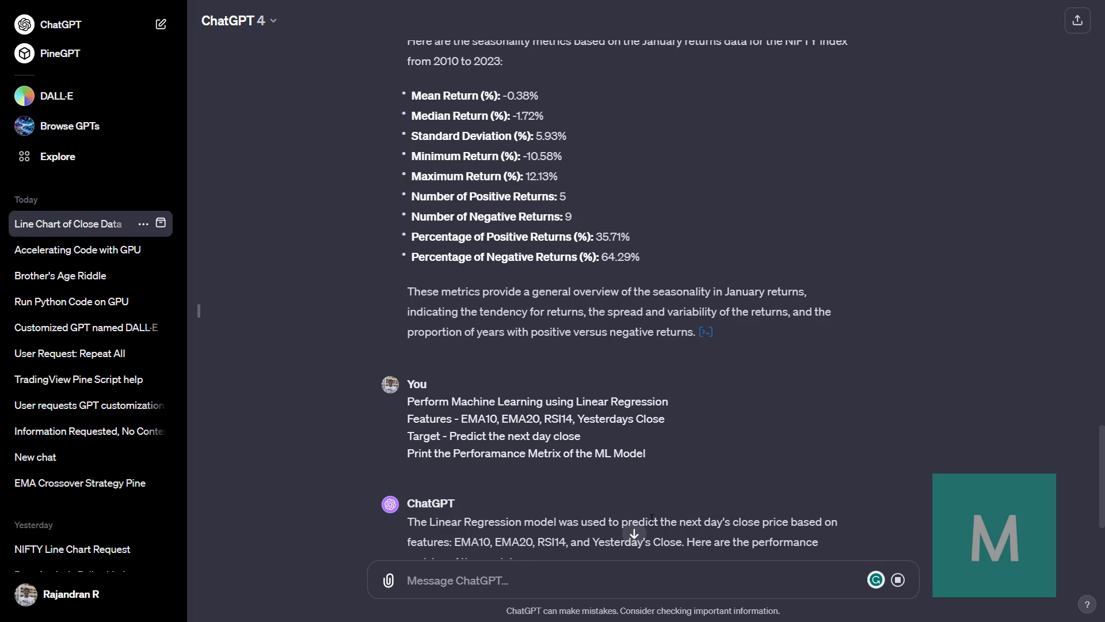
Step: Go to the newest reply and review the Linear Regression model's MSE, RMSE and R-Squared metrics
click(634, 534)
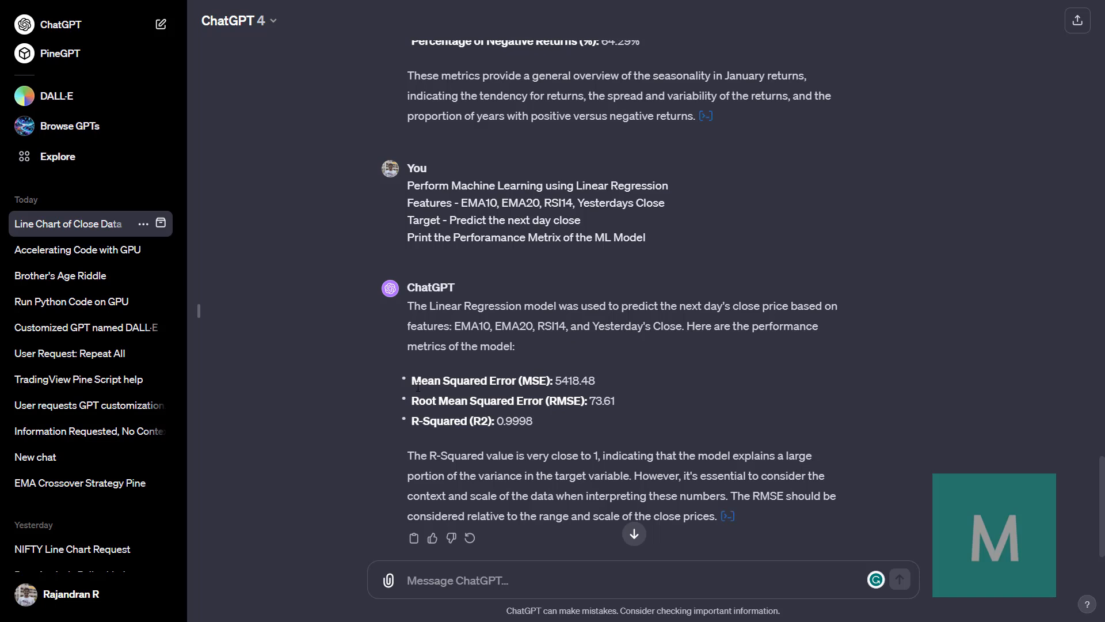
drag(491, 388, 388, 378)
click(547, 429)
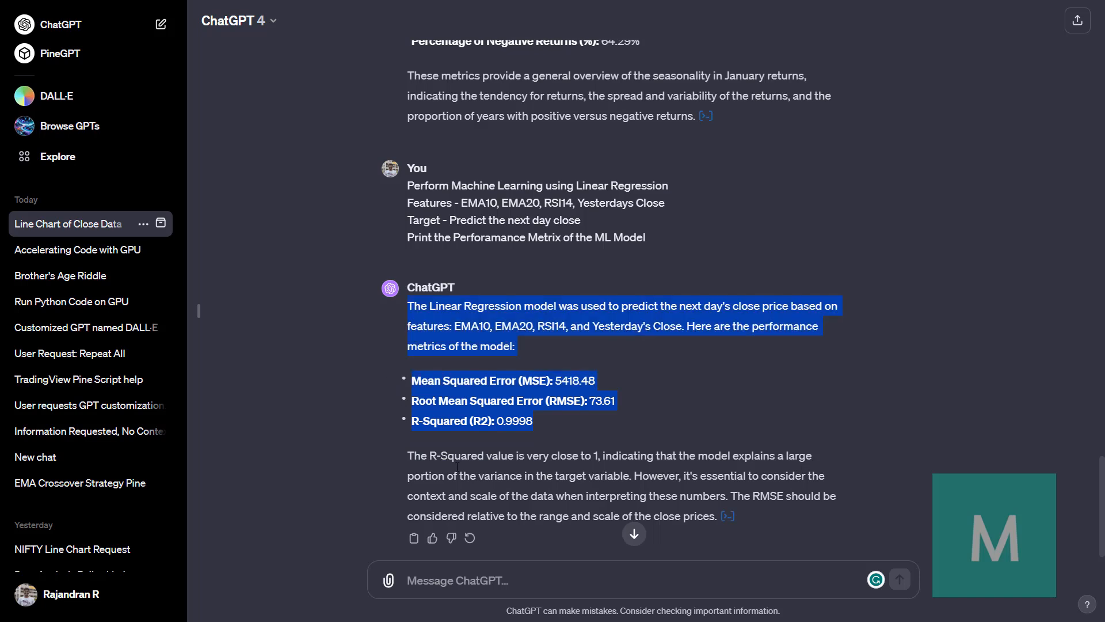
Step: Send the prompt "Based on the Trained Model Predict the next day close" and go to the newest reply
click(483, 577)
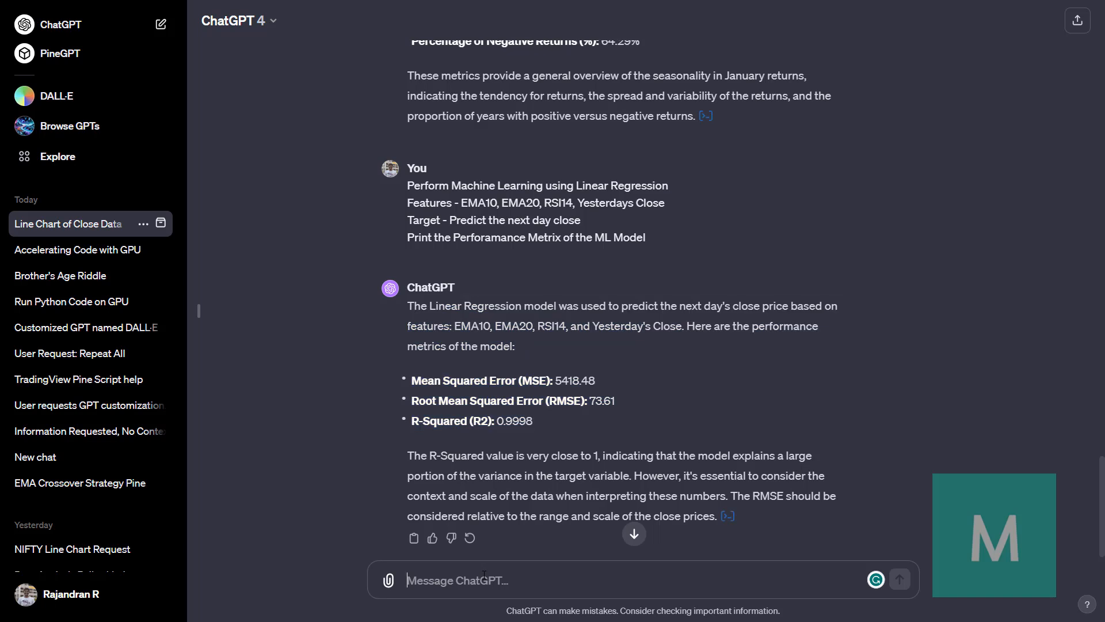
text(Based on the )
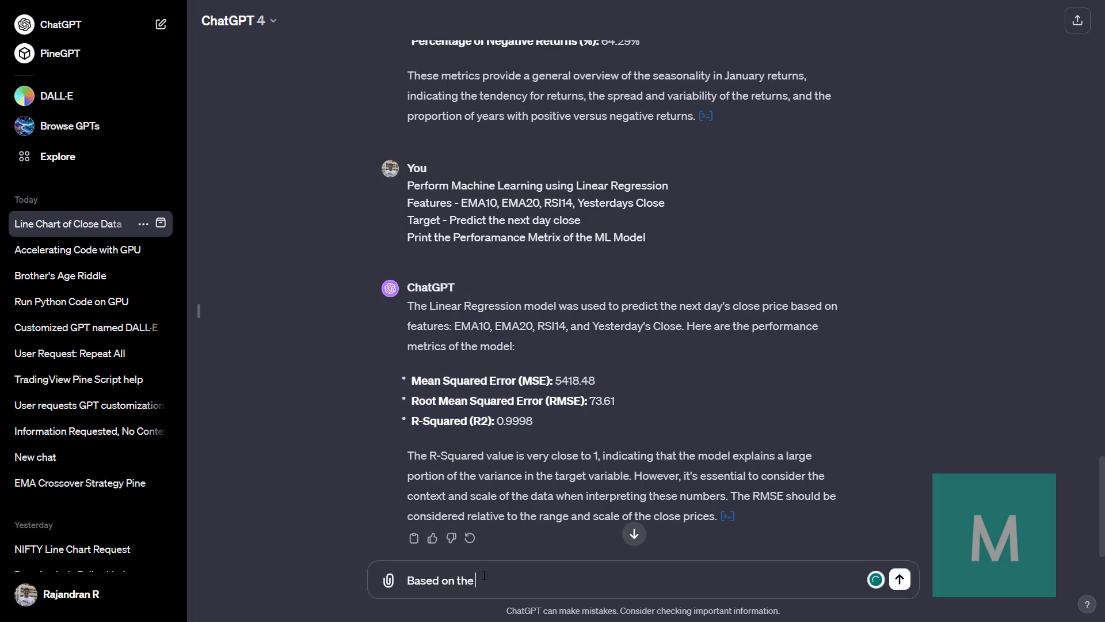
text(Trained Model Predict the next day close)
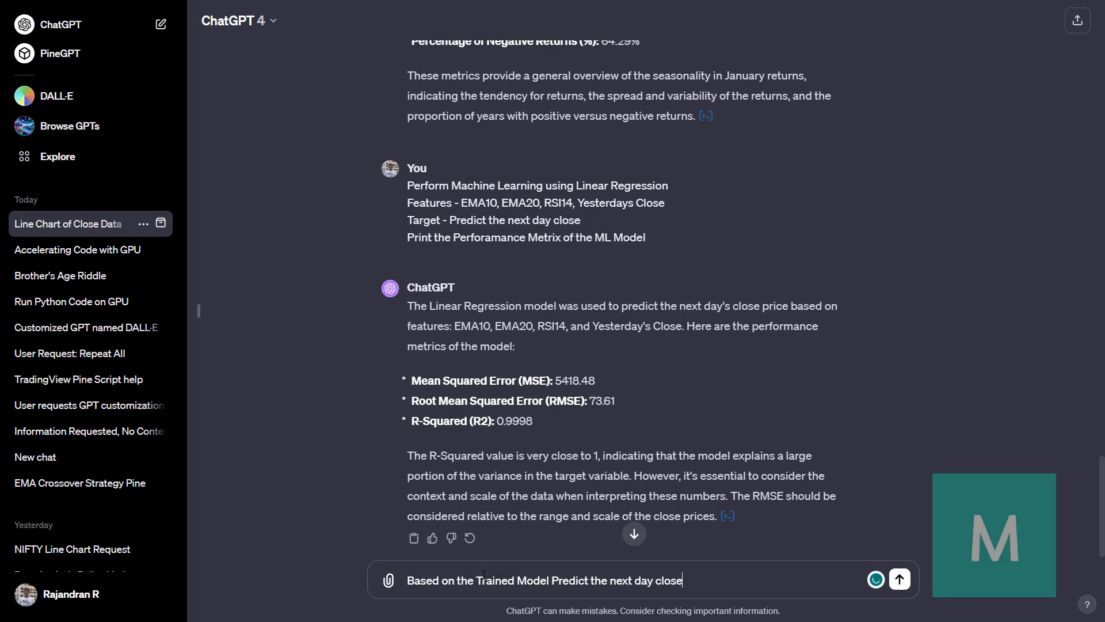
key(Return)
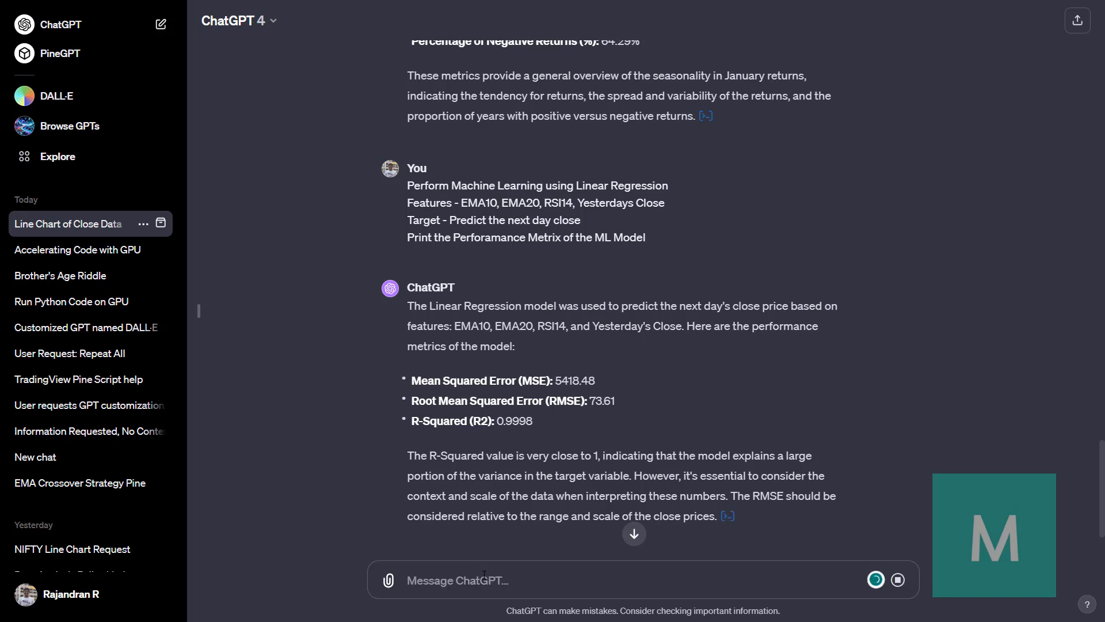
click(633, 534)
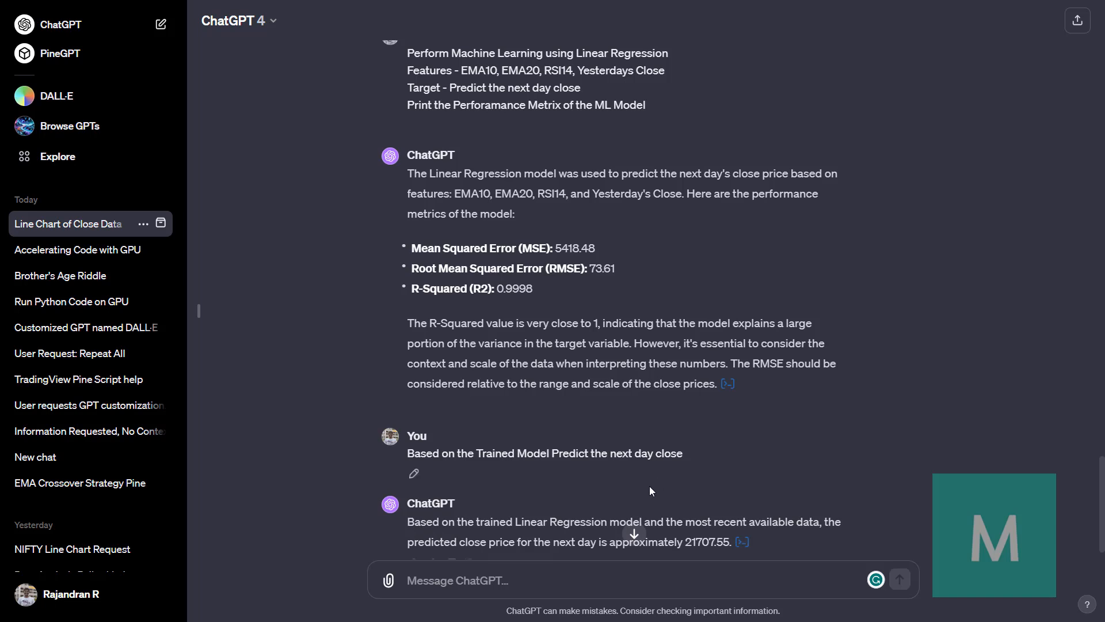
click(633, 533)
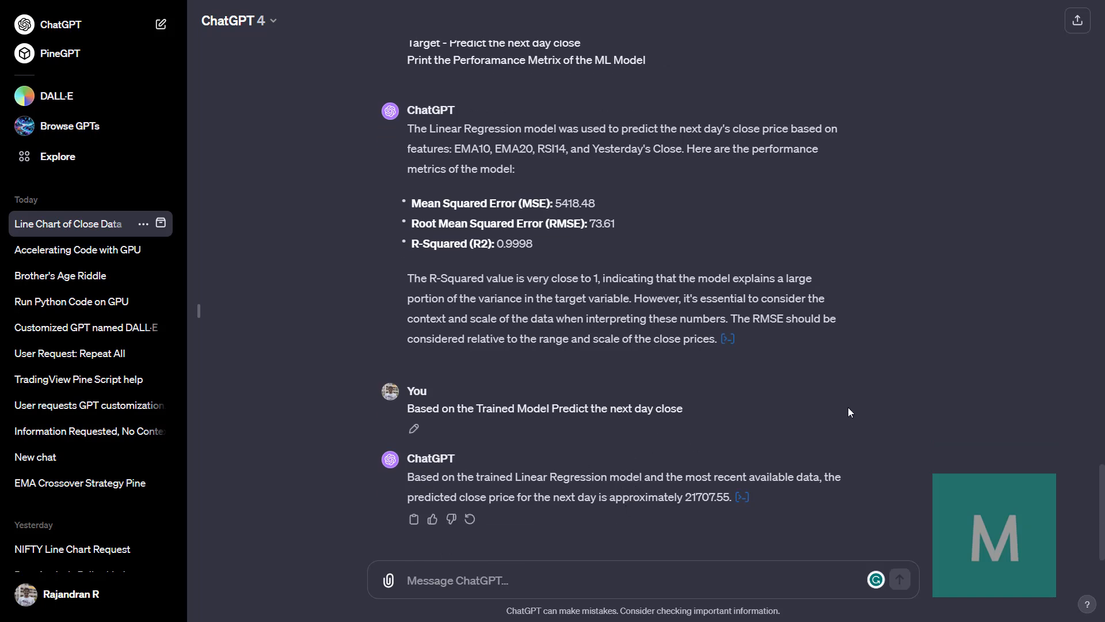